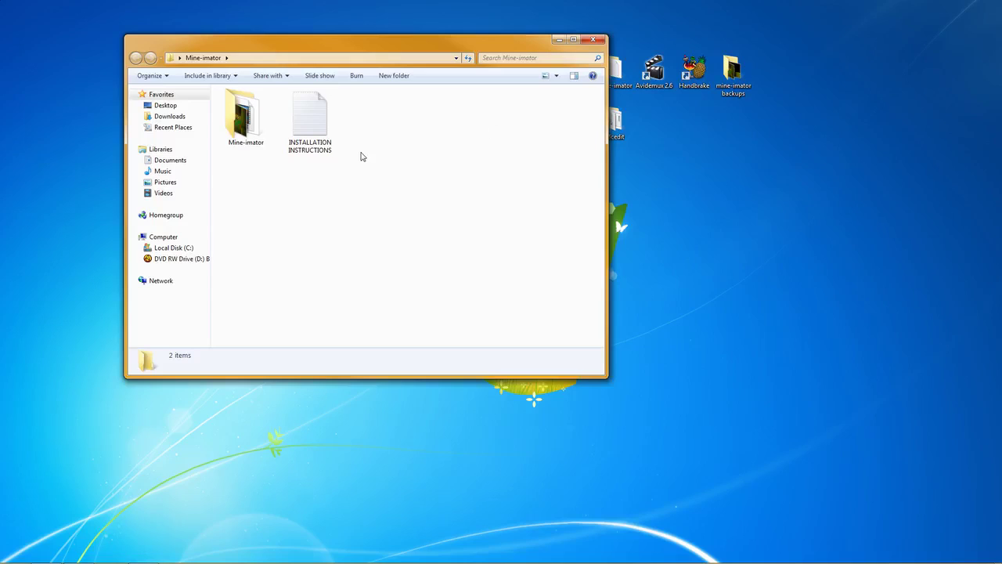
# Step: Open the Mine-imator folder in Windows Explorer and launch the Mine-imator application
pyautogui.doubleClick(246, 117)
pyautogui.doubleClick(352, 227)
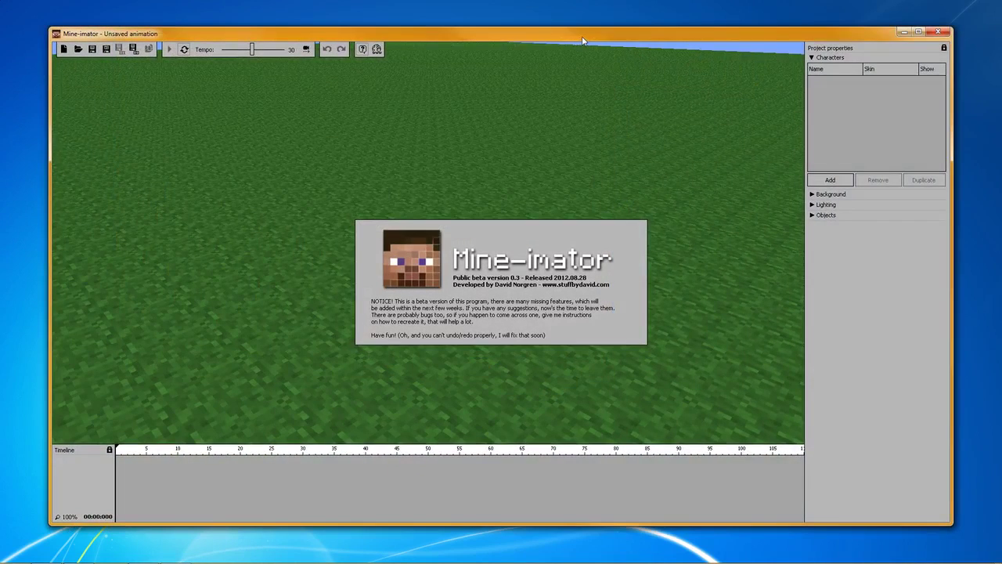
# Step: Maximize the Mine-imator window, dismiss the welcome notice and tilt the view toward the horizon
pyautogui.click(920, 33)
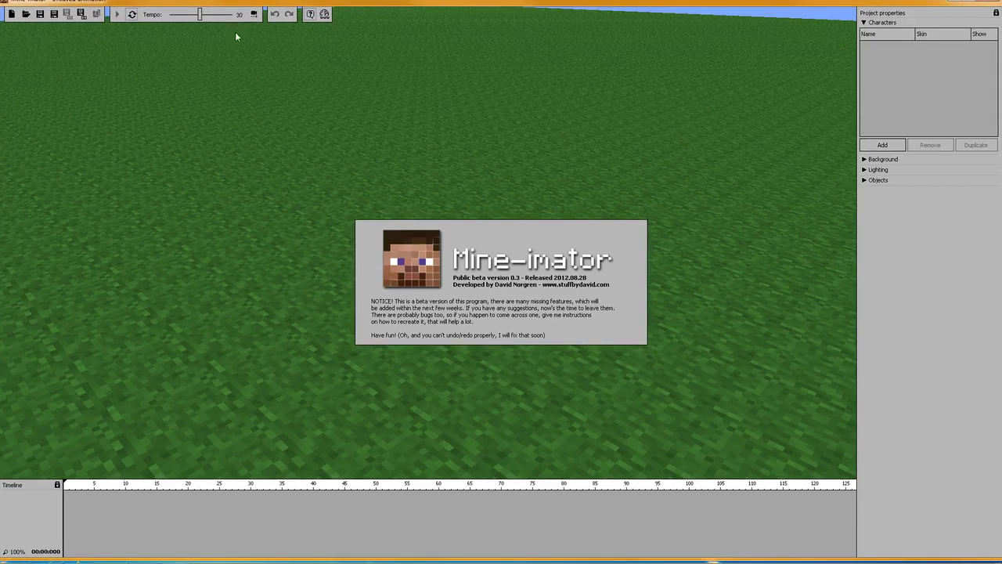
pyautogui.click(400, 228)
pyautogui.moveTo(390, 175); pyautogui.dragTo(439, 157)
# Step: Add two characters and switch Character 2's model to Zombie
pyautogui.click(890, 147)
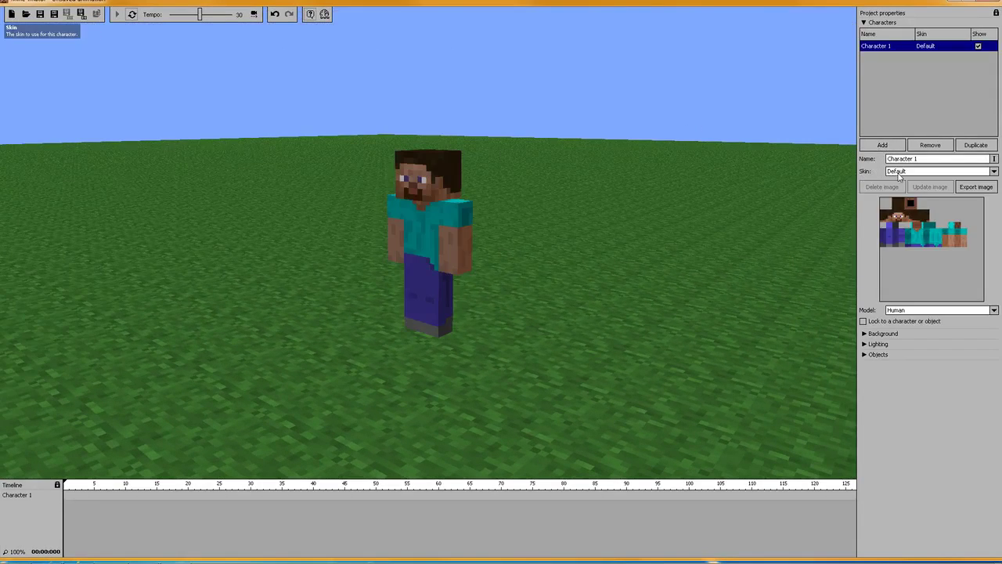
pyautogui.click(885, 145)
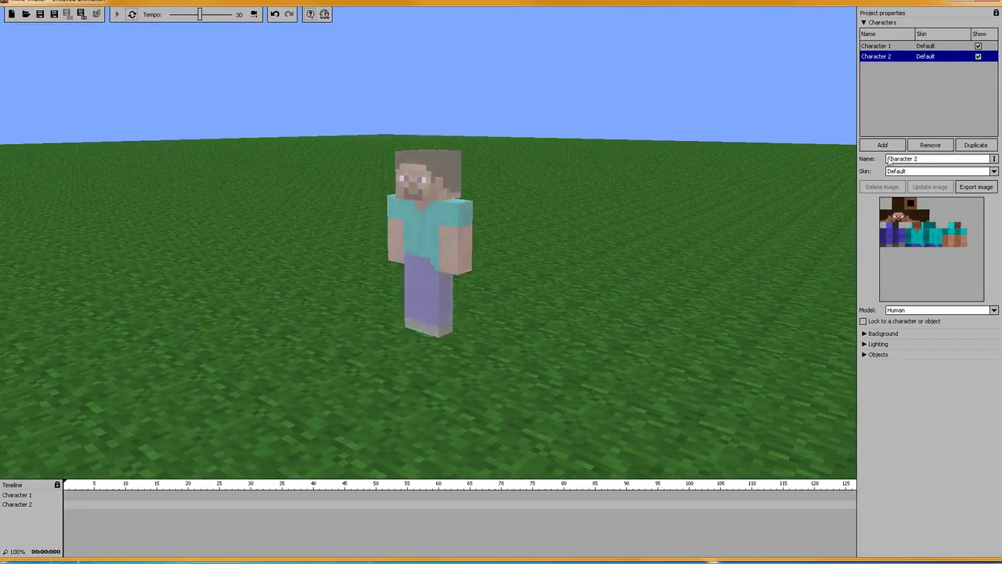
pyautogui.click(903, 312)
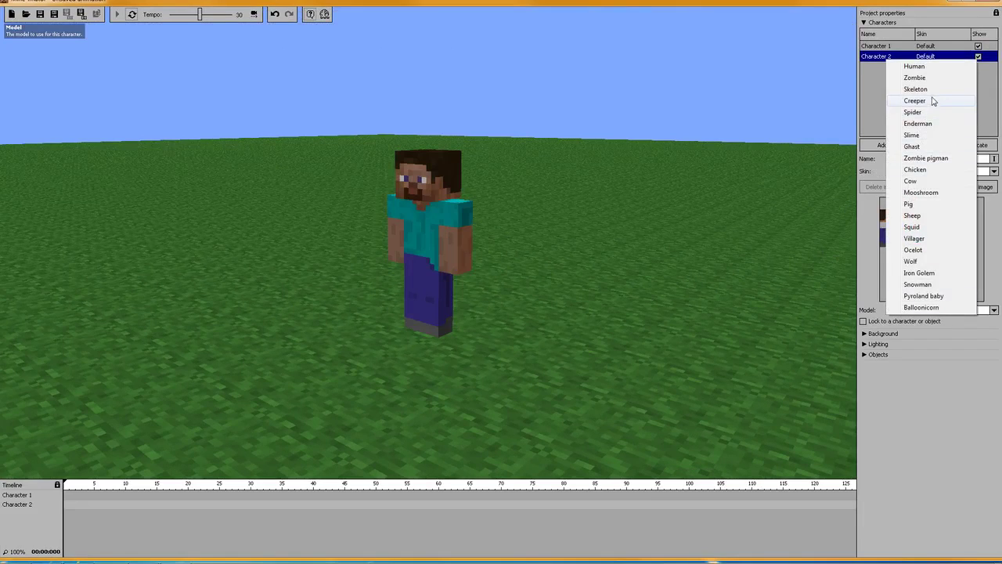
pyautogui.click(916, 78)
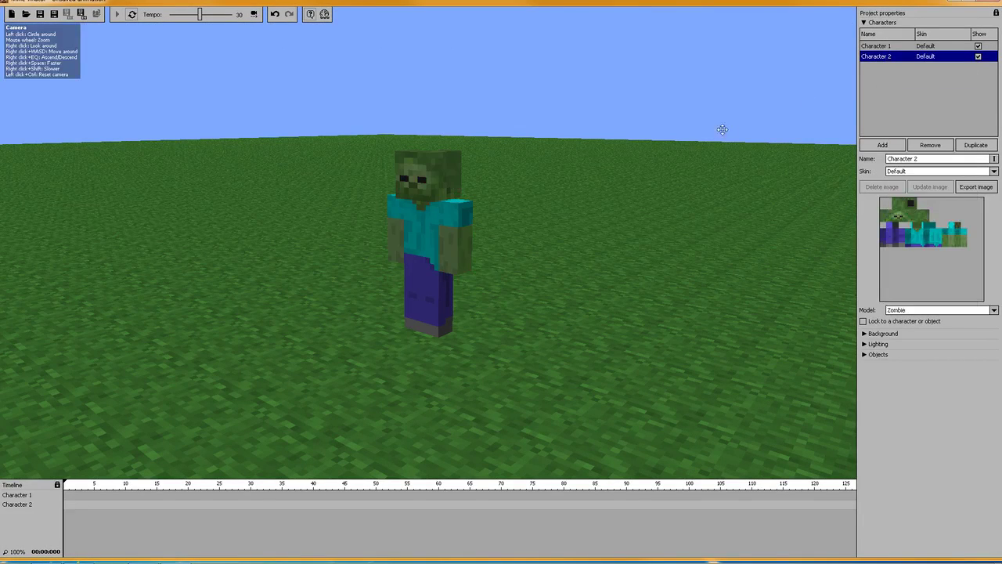
pyautogui.moveTo(700, 224); pyautogui.dragTo(886, 94)
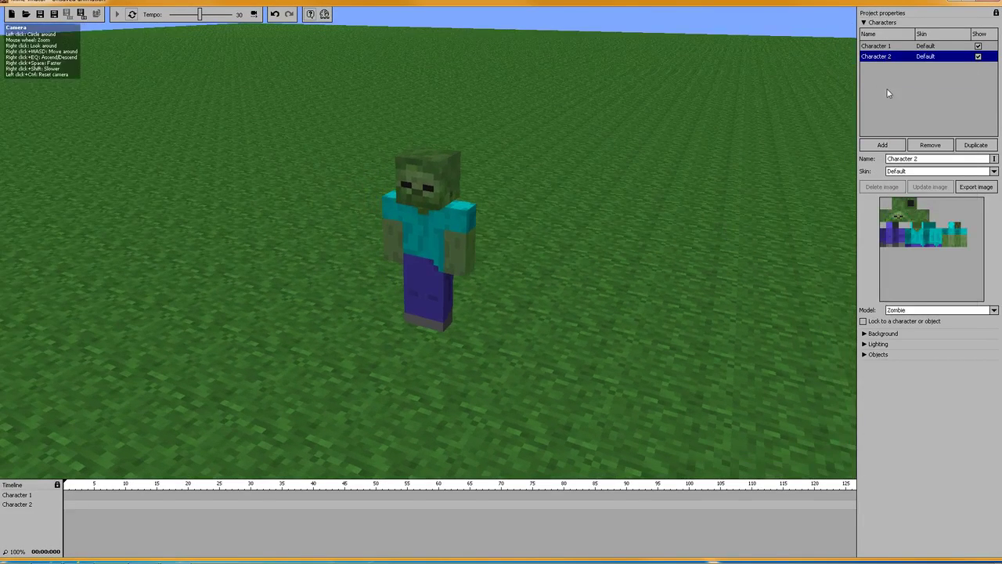
# Step: Create frame 0 keyframes for both characters and jump the zombie to the camera
pyautogui.click(66, 496)
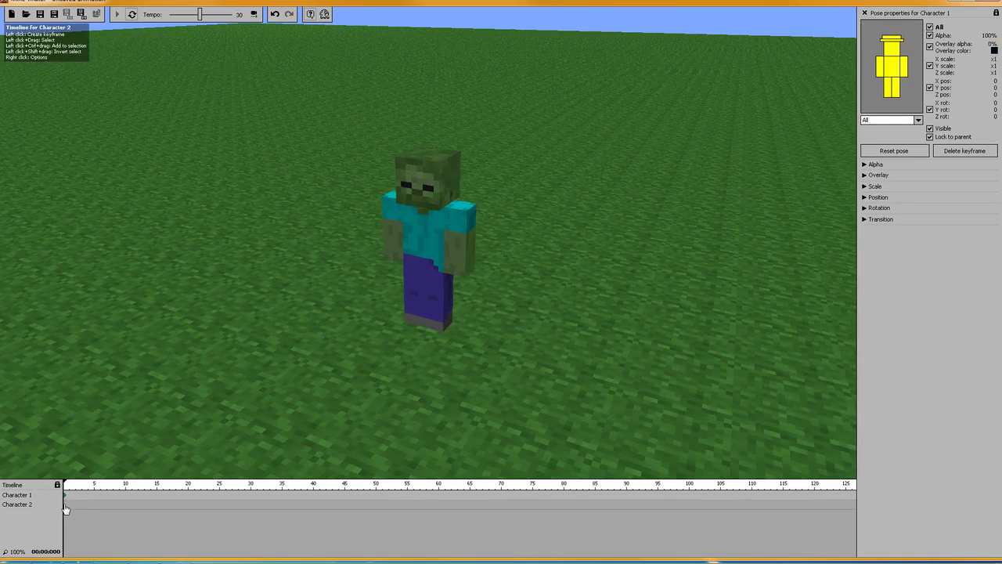
pyautogui.click(66, 506)
pyautogui.moveTo(629, 362); pyautogui.dragTo(833, 208, button='right')
pyautogui.click(875, 197)
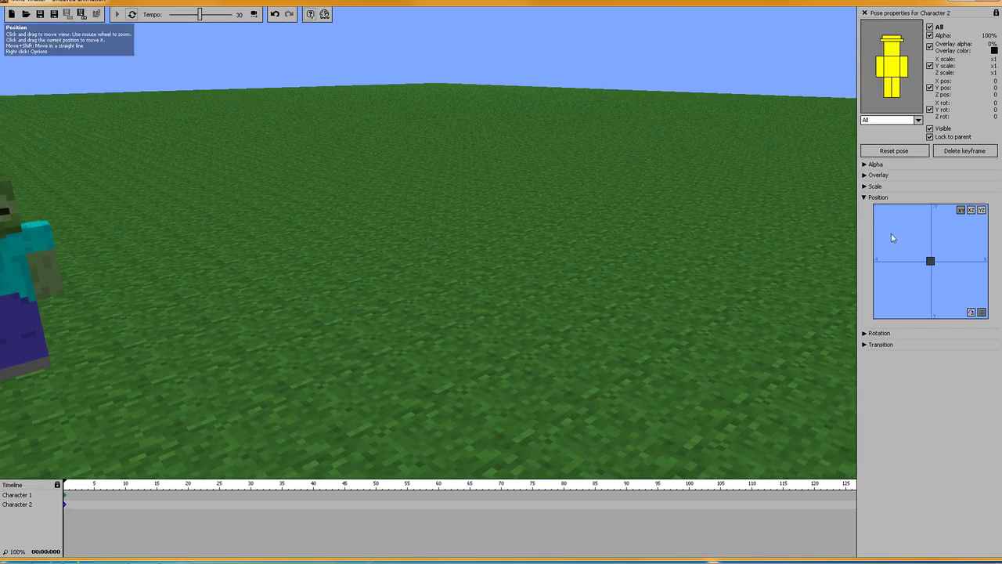
pyautogui.rightClick(892, 243)
pyautogui.click(932, 343)
# Step: Jump Steve to the camera beside the zombie, at X 100.84, Y 58.53, Z 18.90
pyautogui.moveTo(661, 250); pyautogui.dragTo(142, 468)
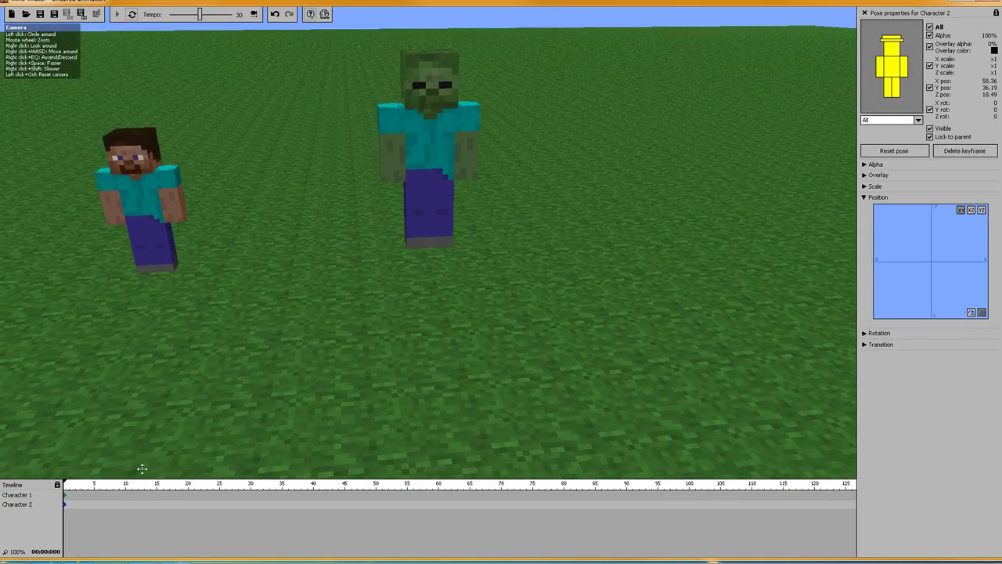
pyautogui.click(64, 496)
pyautogui.moveTo(382, 357); pyautogui.dragTo(580, 329)
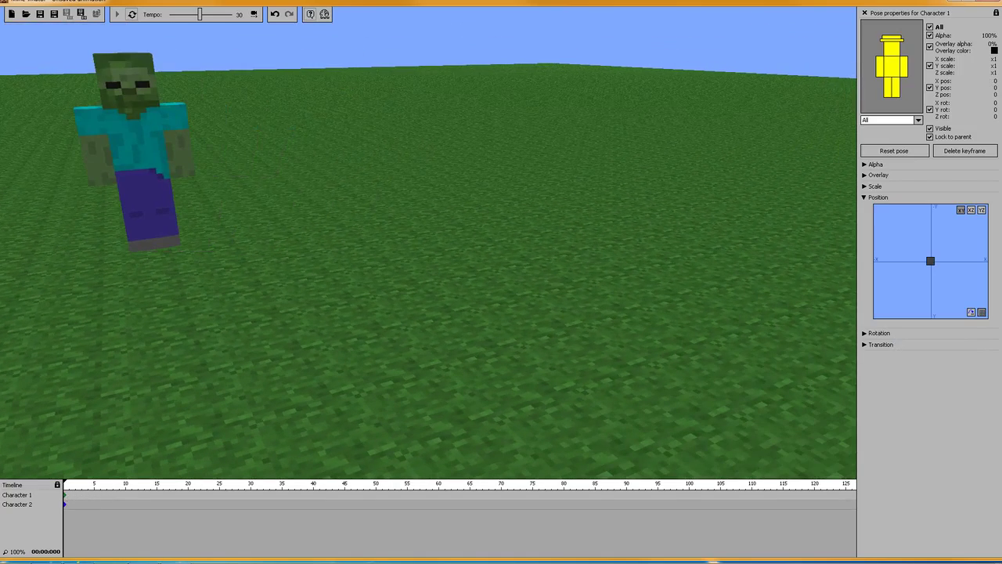
pyautogui.rightClick(895, 231)
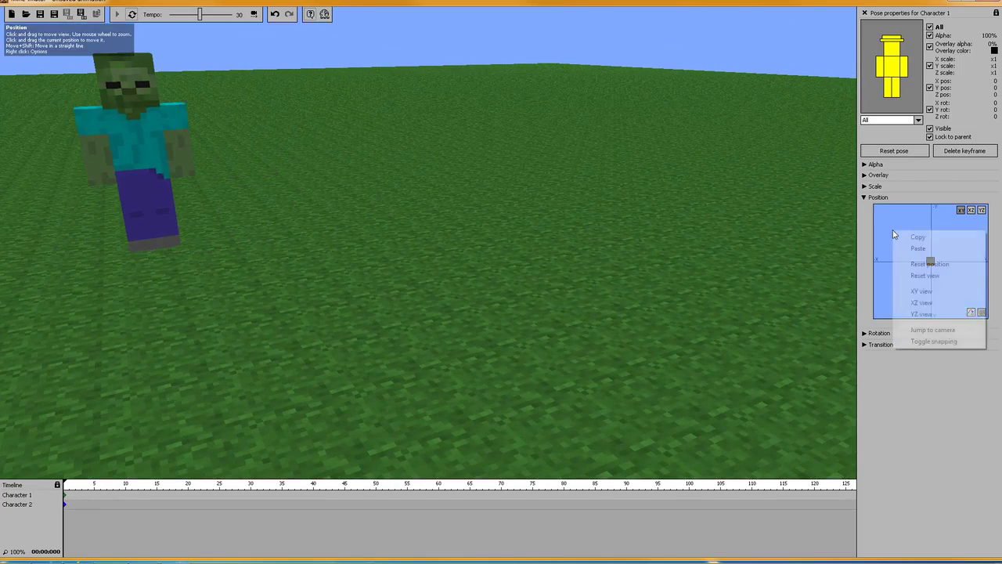
pyautogui.click(932, 329)
pyautogui.moveTo(374, 139); pyautogui.dragTo(438, 259)
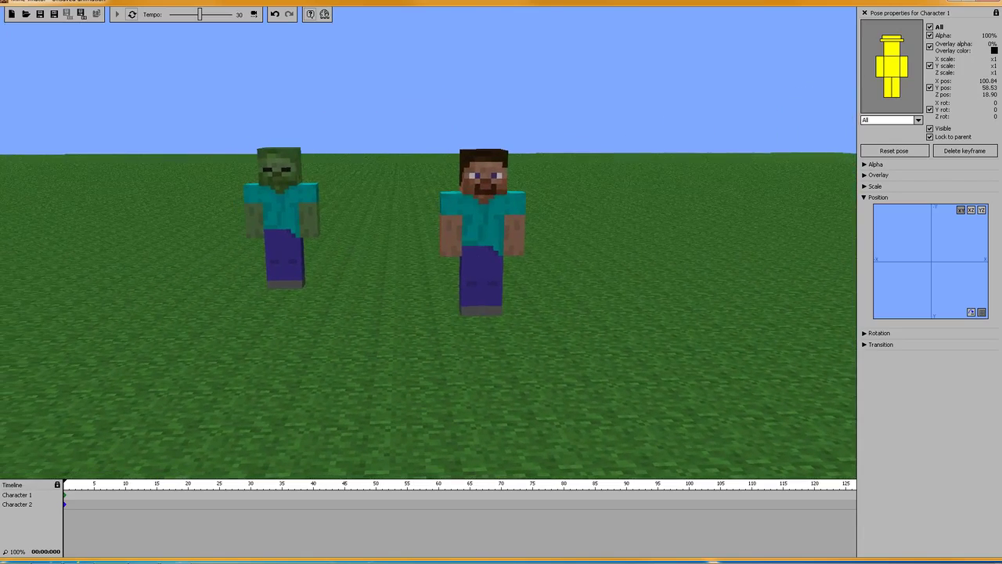
# Step: Add frame 15 keyframes for both characters and rotate Steve's right arm to X -183, Y 38
pyautogui.click(158, 503)
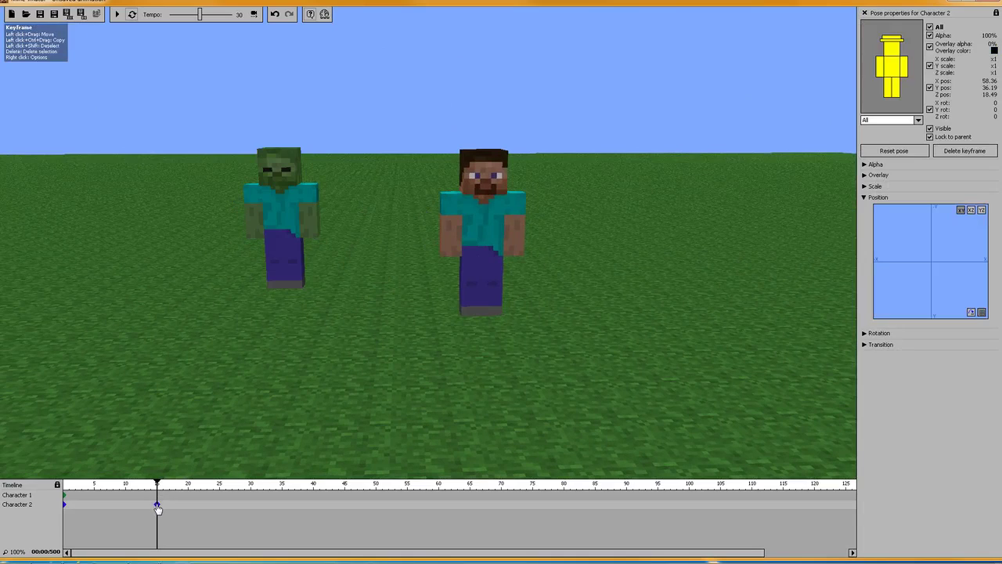
pyautogui.click(157, 497)
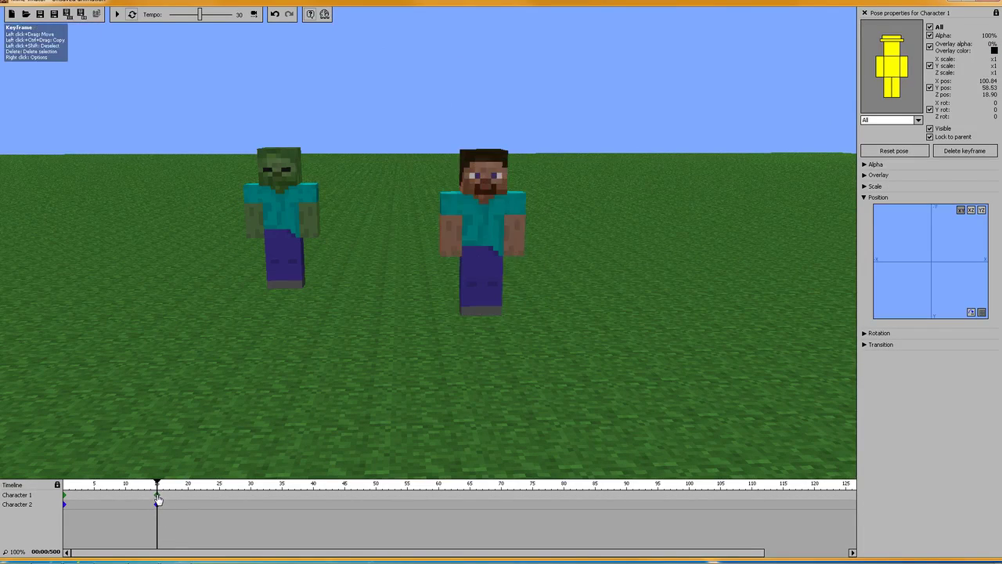
pyautogui.click(880, 67)
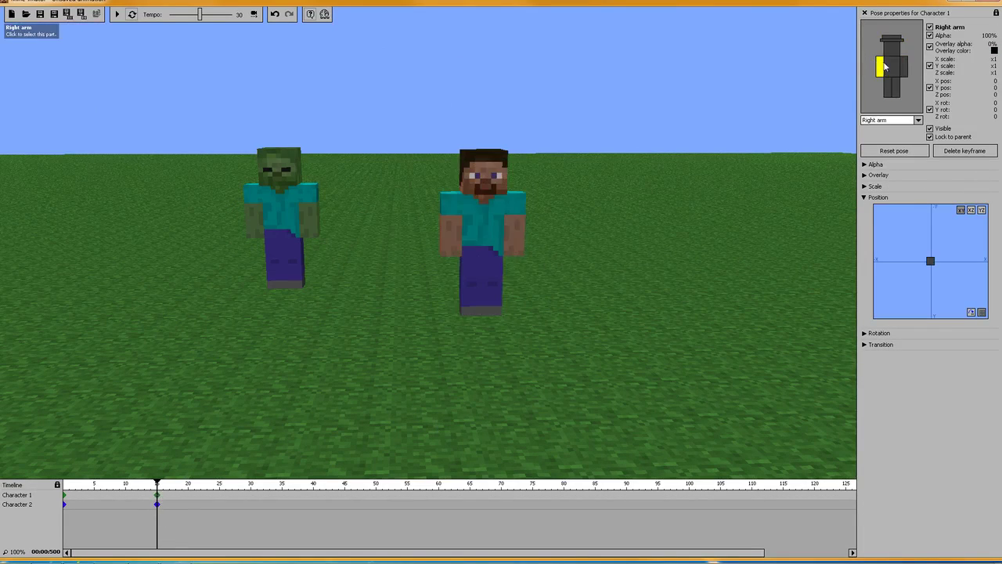
pyautogui.click(868, 333)
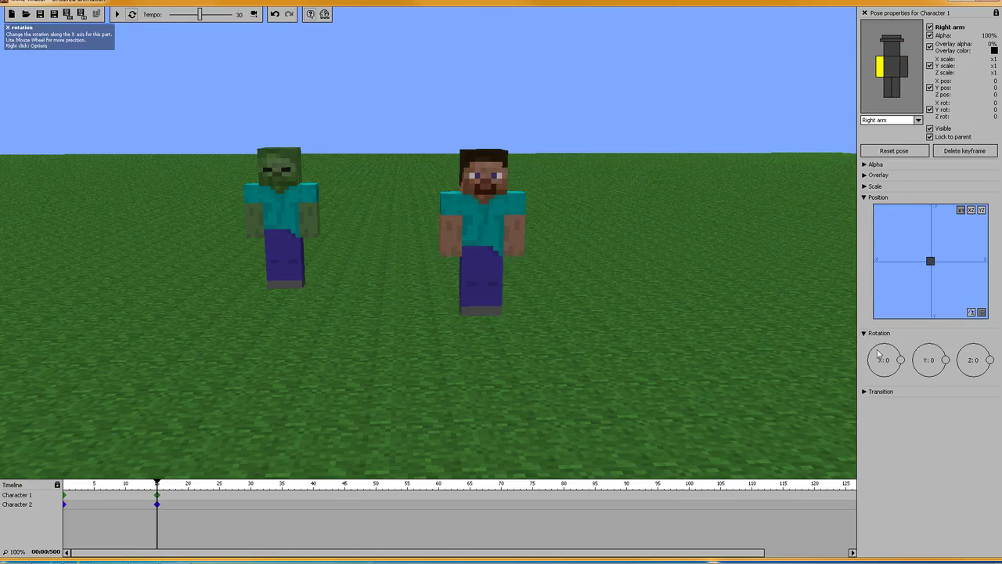
pyautogui.moveTo(902, 362); pyautogui.dragTo(867, 361)
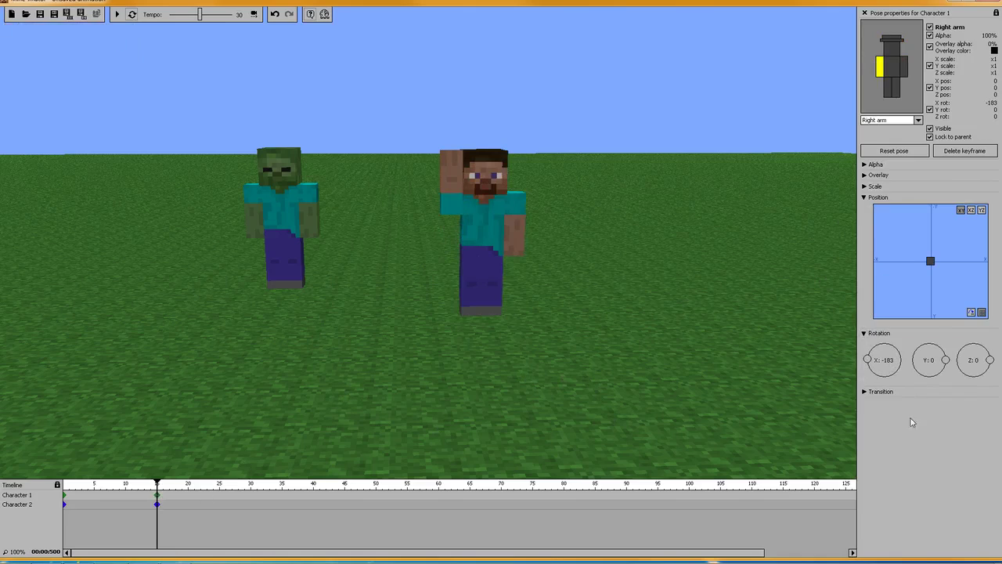
pyautogui.moveTo(946, 361)
pyautogui.mouseDown()
pyautogui.moveTo(947, 370)
pyautogui.moveTo(943, 349)
pyautogui.mouseUp()
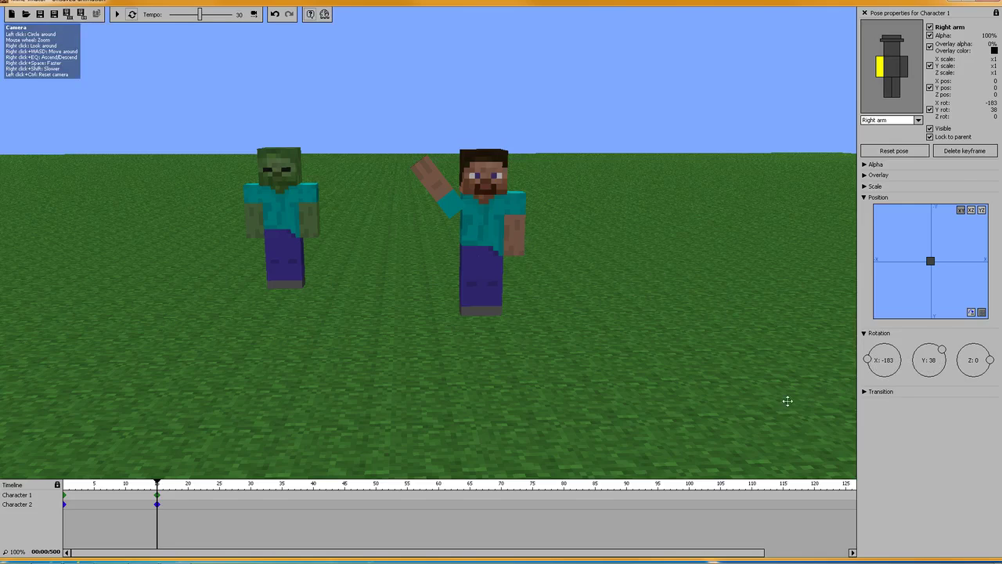
# Step: Copy the right arm's X rotation of -183 onto Steve's left arm
pyautogui.rightClick(885, 365)
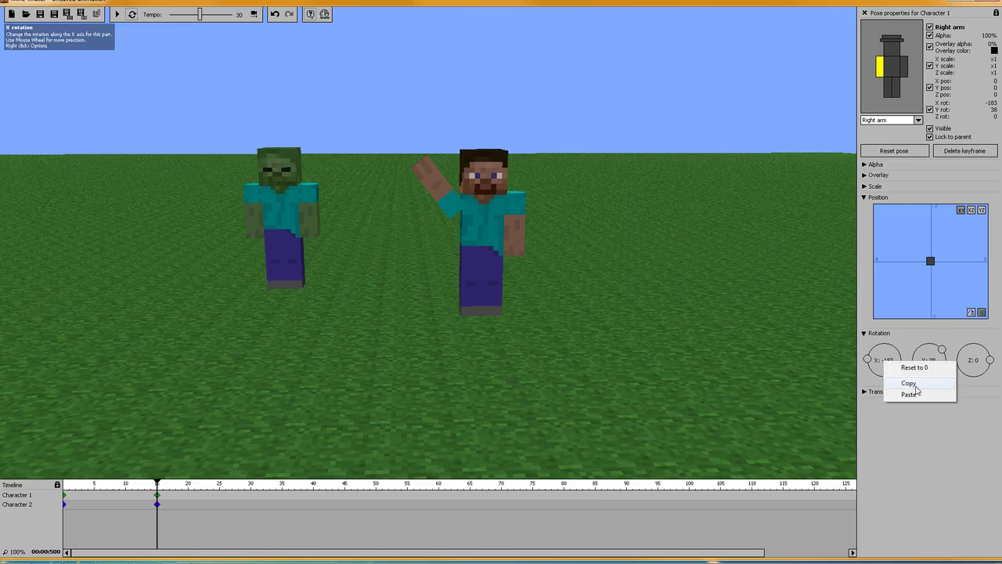
pyautogui.click(908, 383)
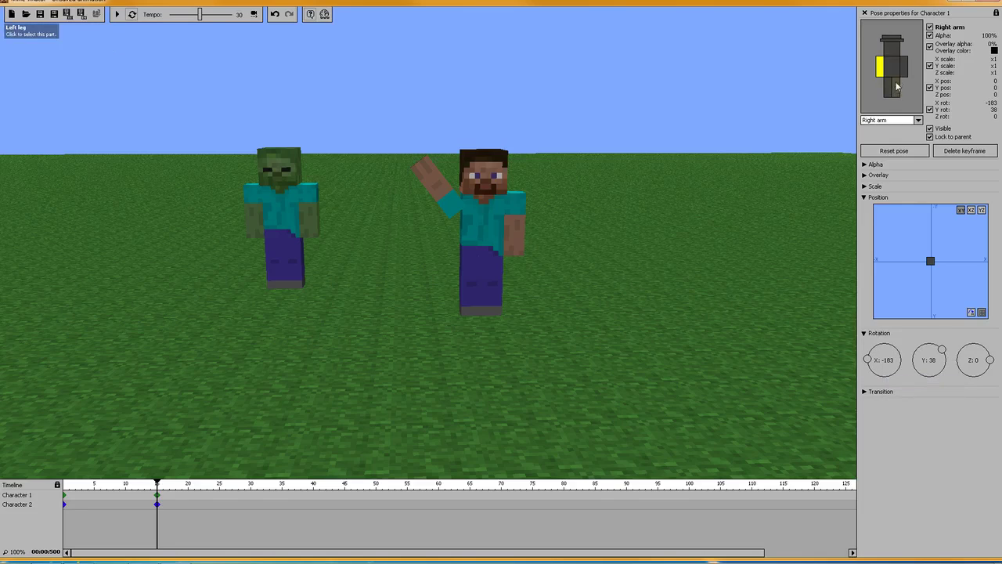
pyautogui.click(905, 68)
pyautogui.rightClick(886, 359)
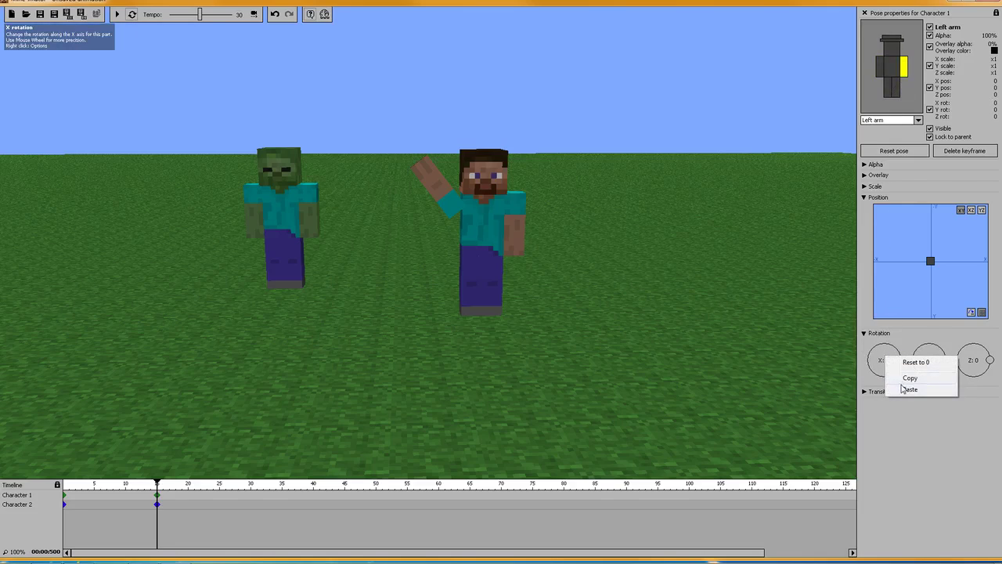
pyautogui.click(906, 389)
# Step: Paste the right arm's Y rotation onto the left arm and mirror it to -38
pyautogui.click(880, 67)
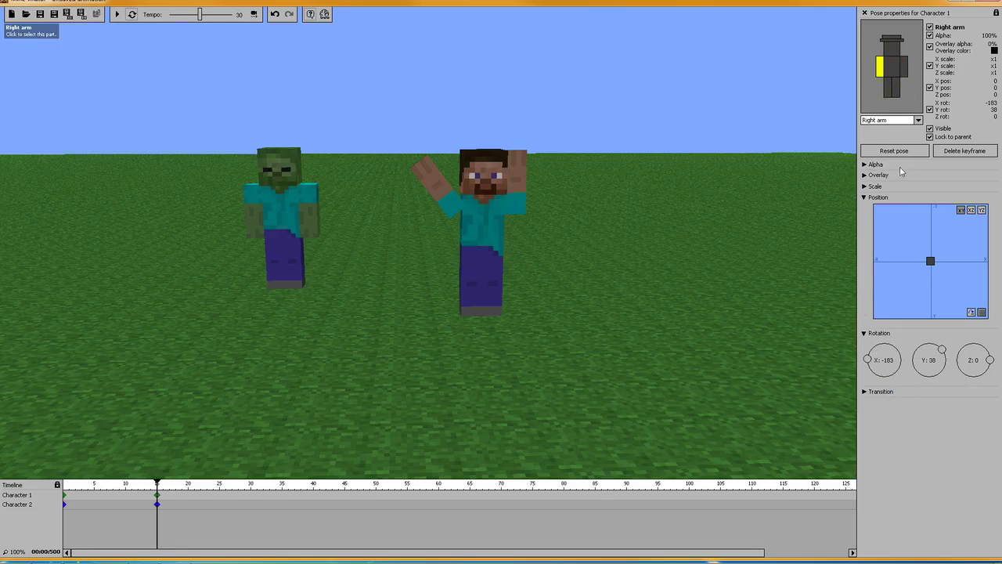
pyautogui.rightClick(939, 364)
pyautogui.click(954, 381)
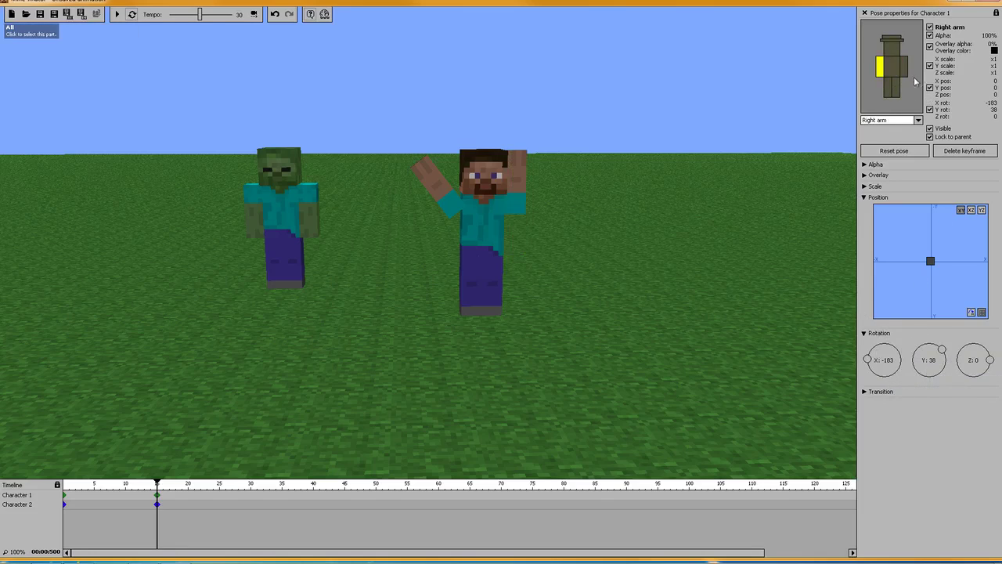
pyautogui.click(904, 67)
pyautogui.rightClick(932, 366)
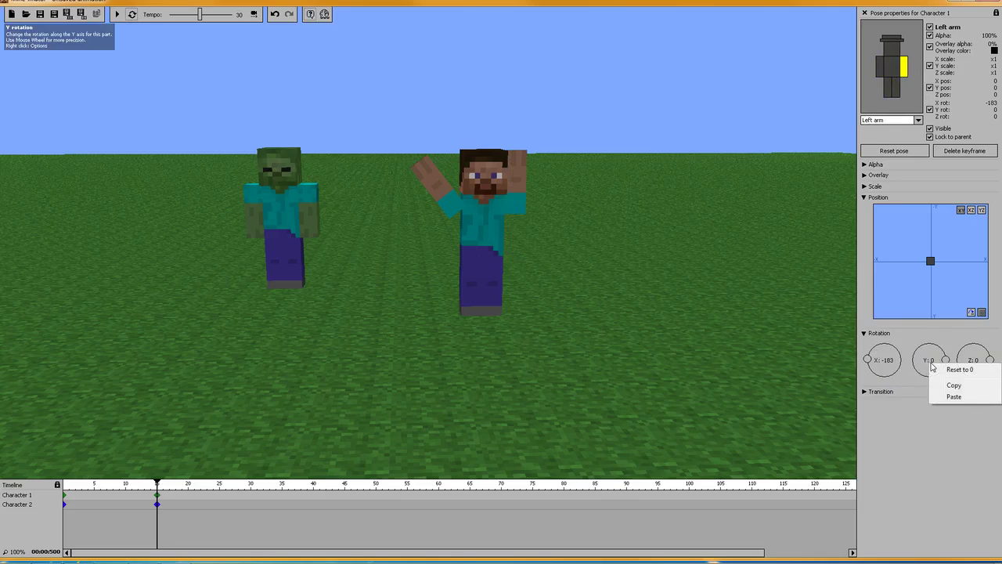
pyautogui.click(953, 397)
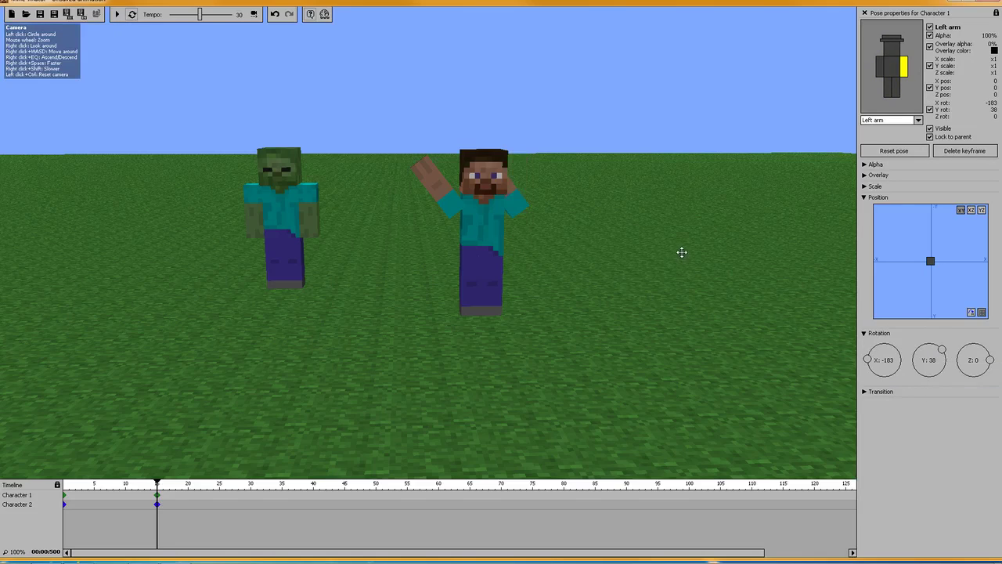
pyautogui.moveTo(948, 360); pyautogui.dragTo(950, 373)
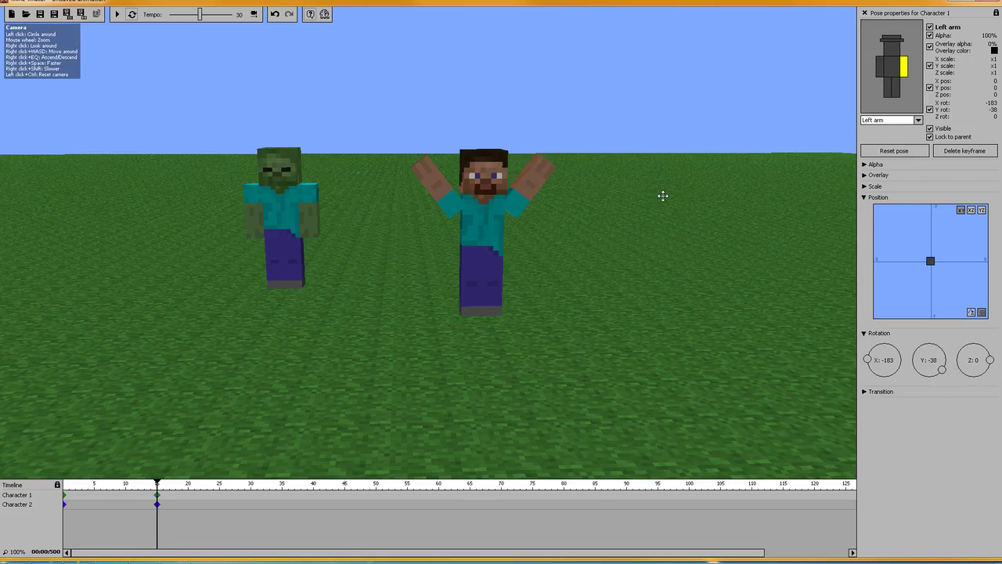
pyautogui.moveTo(663, 196)
pyautogui.mouseDown()
pyautogui.moveTo(618, 192)
pyautogui.moveTo(660, 201)
pyautogui.mouseUp()
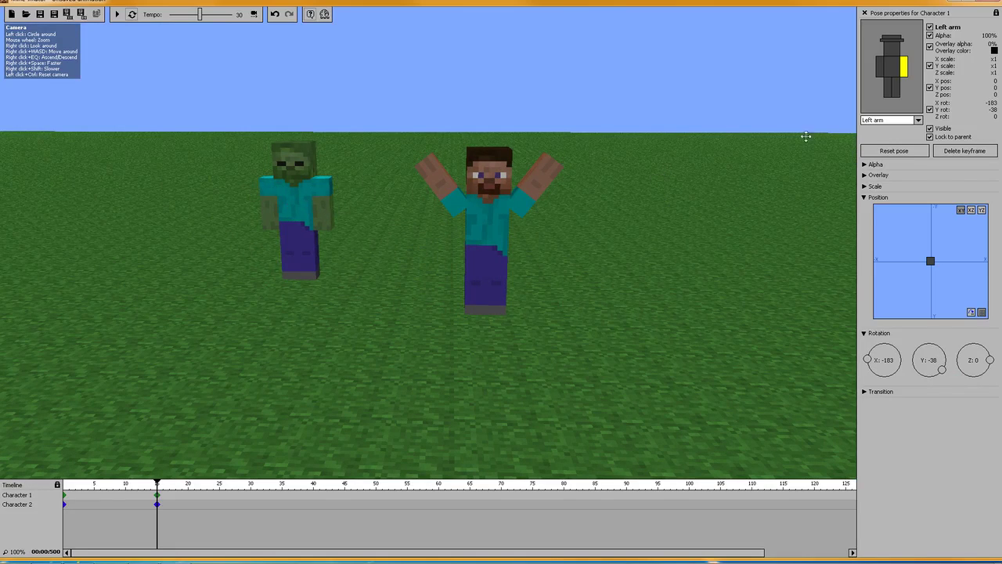
pyautogui.click(880, 66)
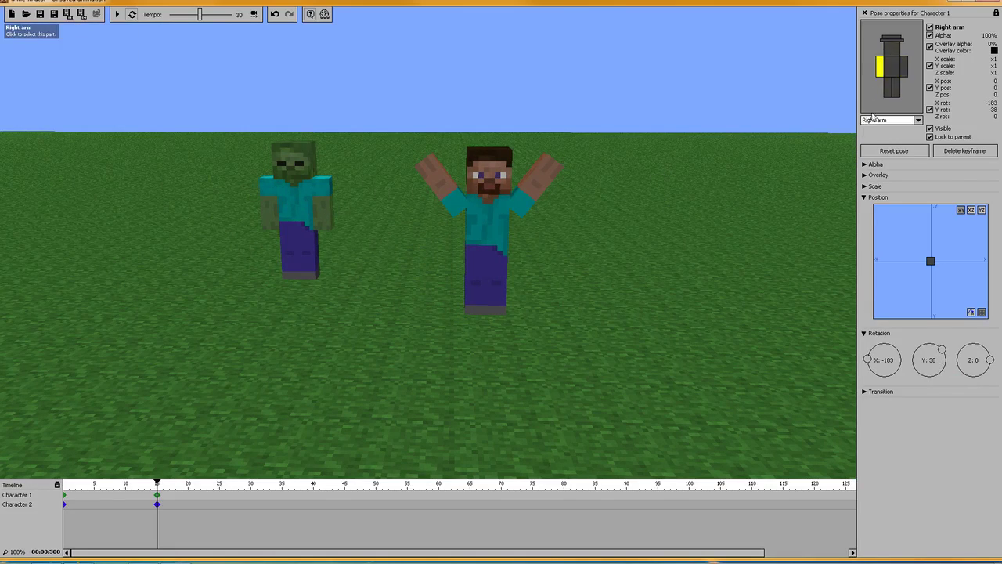
# Step: Copy Steve's right-arm rotation X -183, Y 38 onto the zombie's right arm
pyautogui.rightClick(882, 363)
pyautogui.click(903, 381)
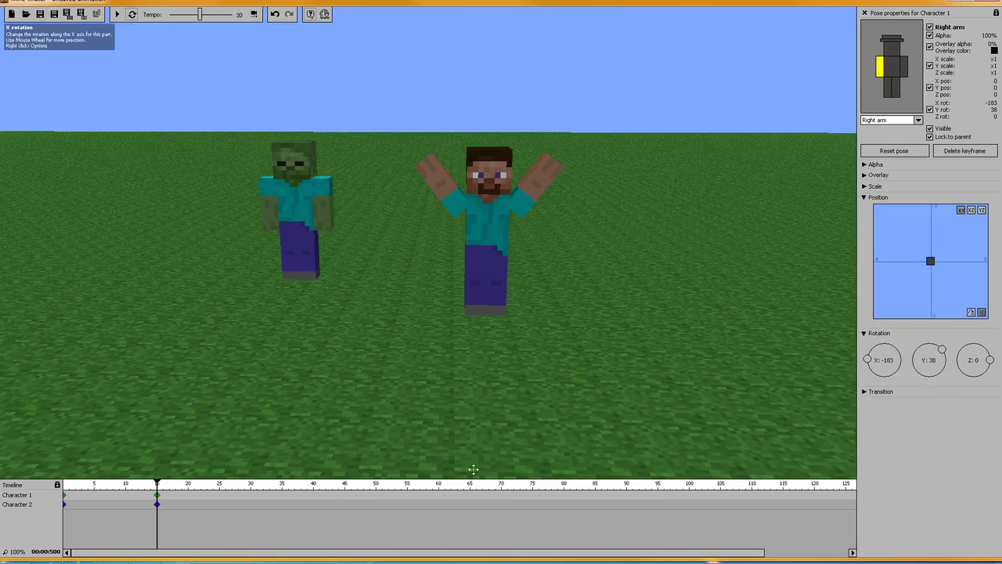
pyautogui.click(158, 506)
pyautogui.rightClick(881, 358)
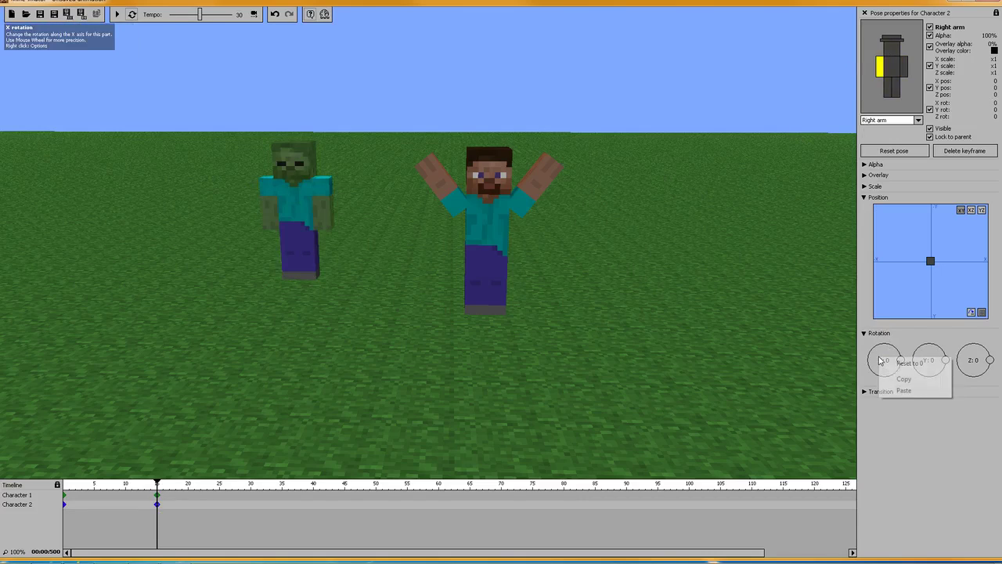
pyautogui.click(905, 391)
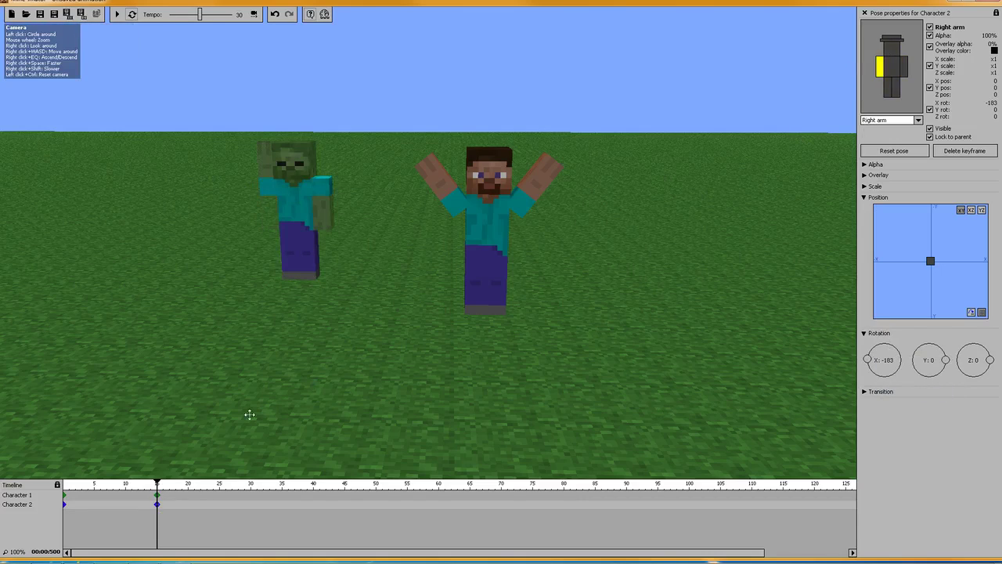
pyautogui.click(158, 495)
pyautogui.rightClick(932, 358)
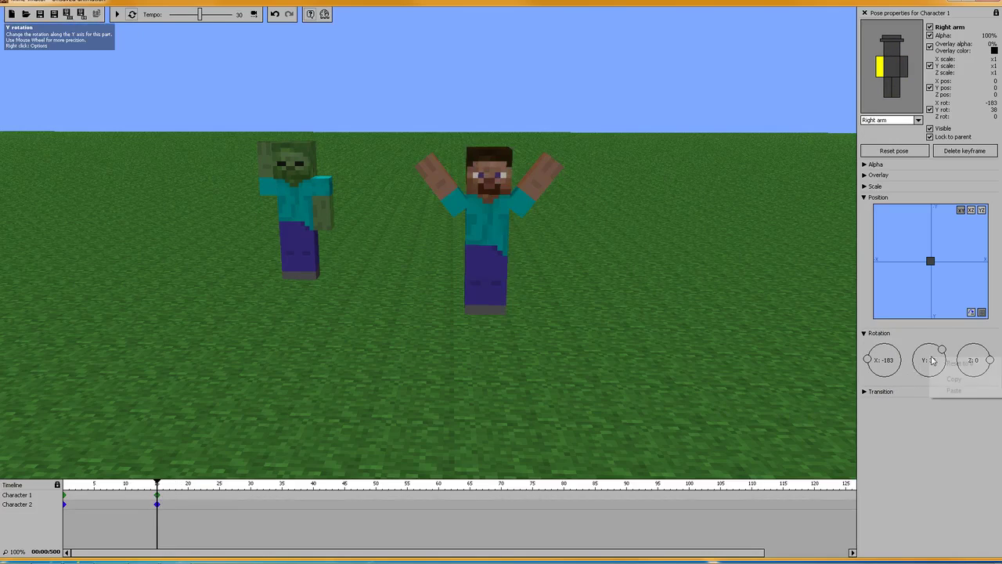
pyautogui.click(952, 380)
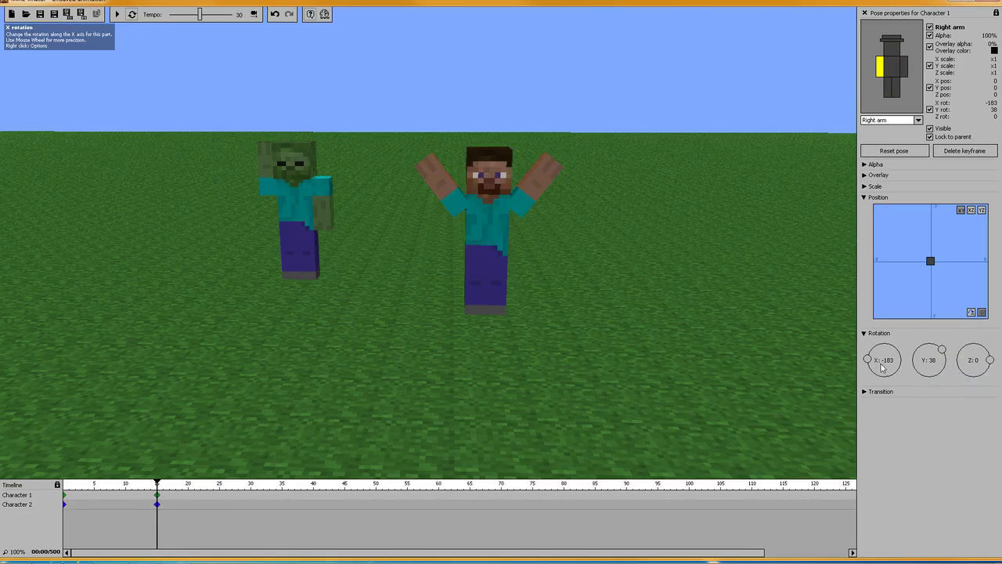
pyautogui.click(156, 506)
pyautogui.rightClick(922, 357)
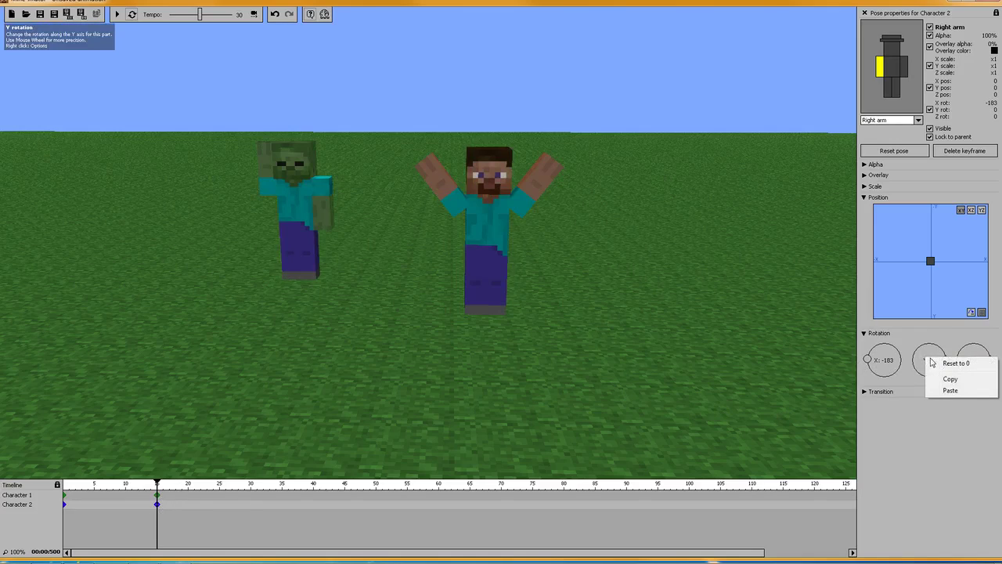
pyautogui.click(949, 389)
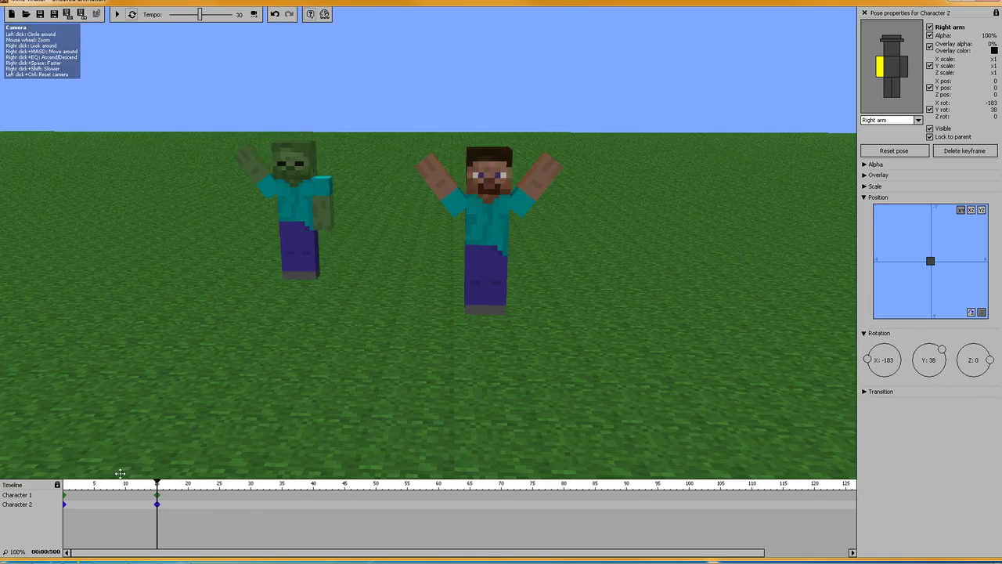
# Step: Copy Steve's left-arm X rotation of -183 onto the zombie's left arm
pyautogui.click(157, 495)
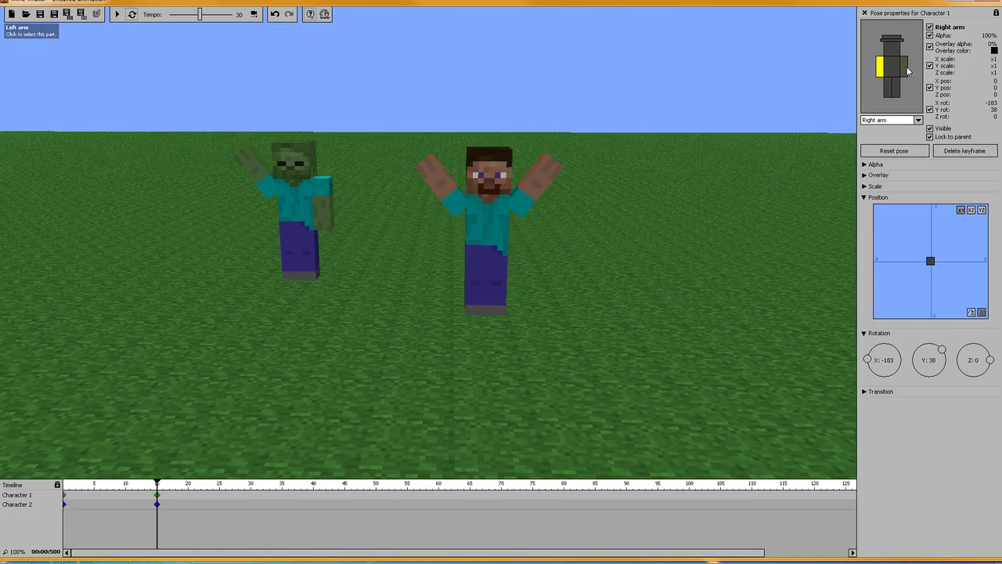
pyautogui.click(907, 69)
pyautogui.rightClick(888, 359)
pyautogui.click(910, 382)
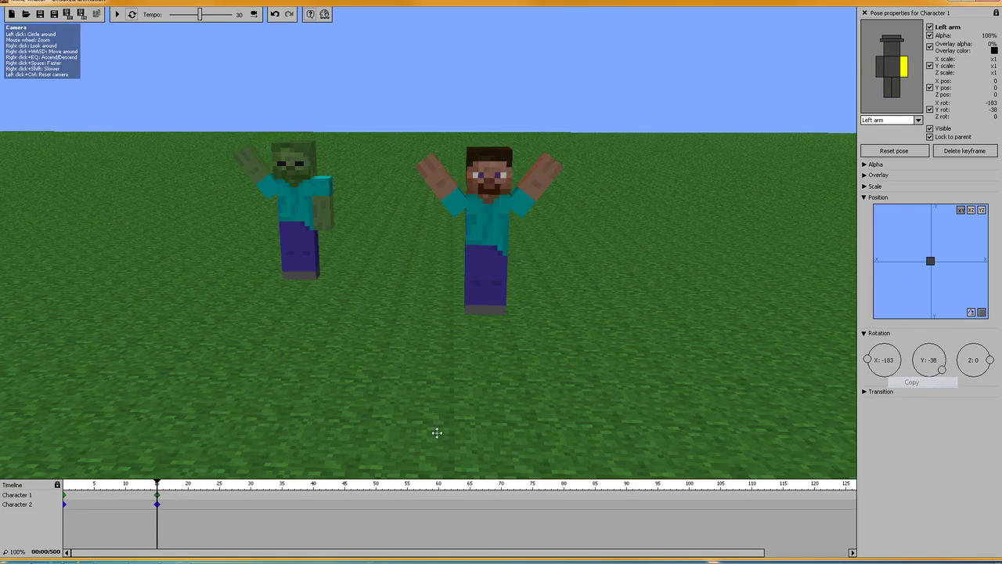
pyautogui.click(157, 507)
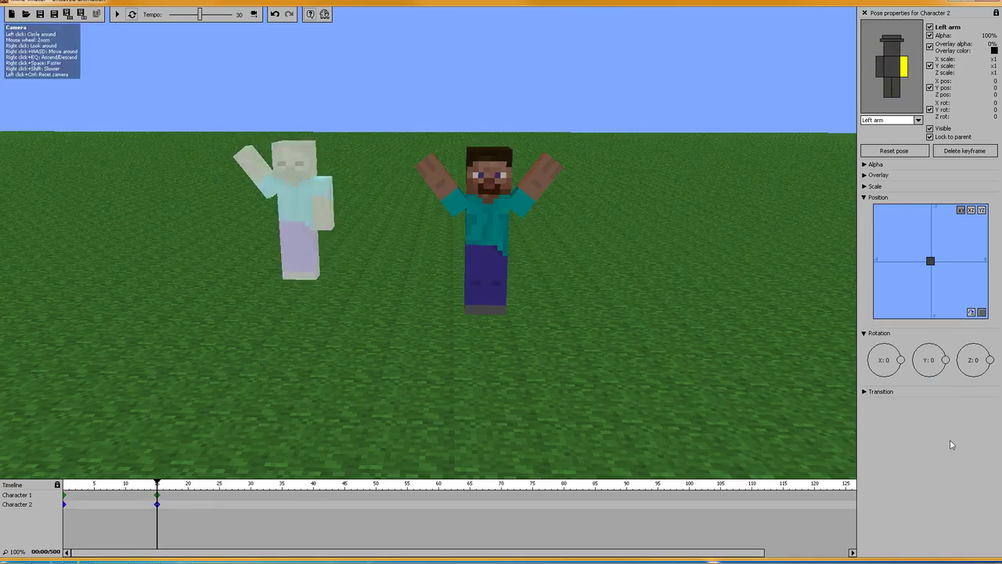
pyautogui.rightClick(884, 362)
pyautogui.click(901, 384)
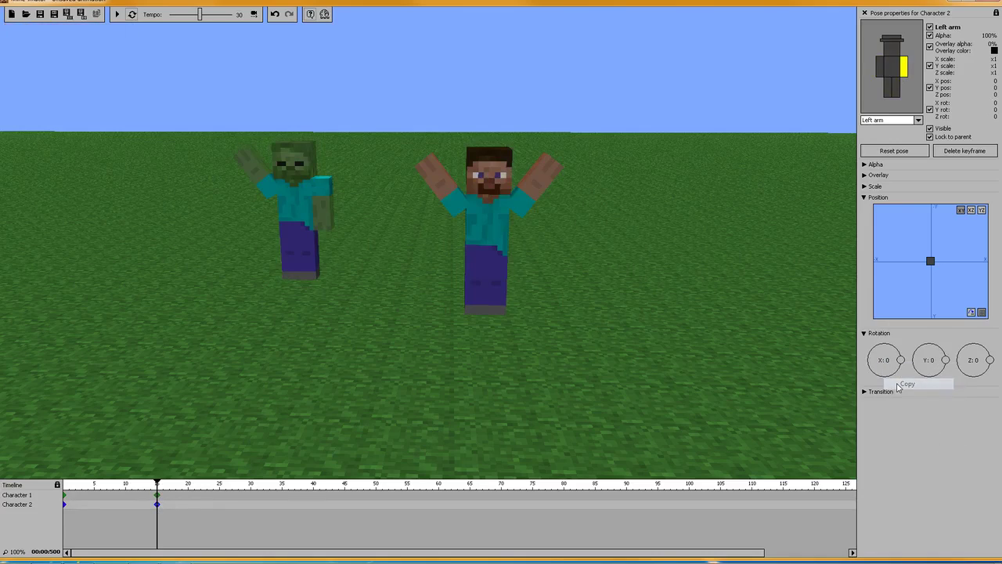
pyautogui.click(157, 495)
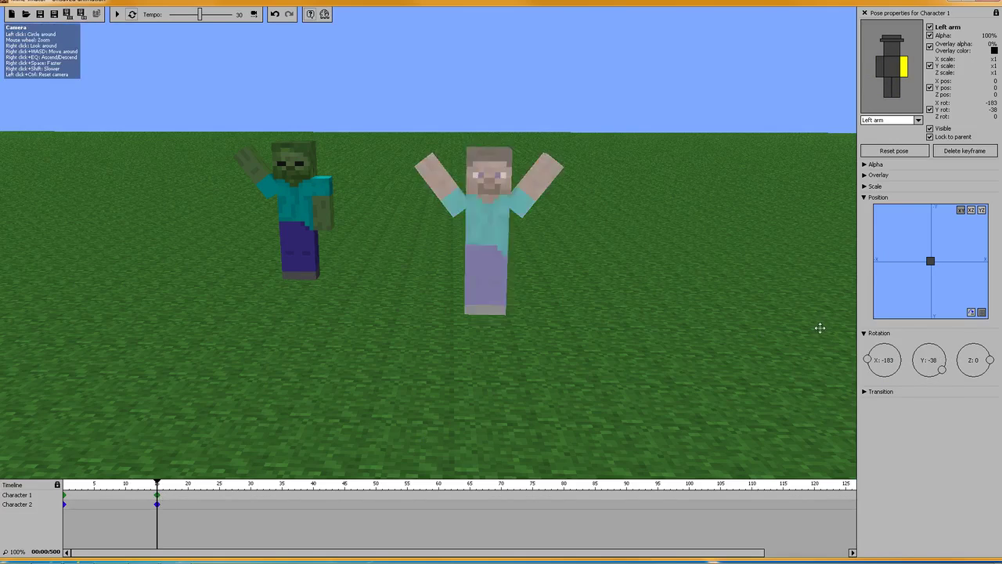
pyautogui.rightClick(890, 361)
pyautogui.click(901, 387)
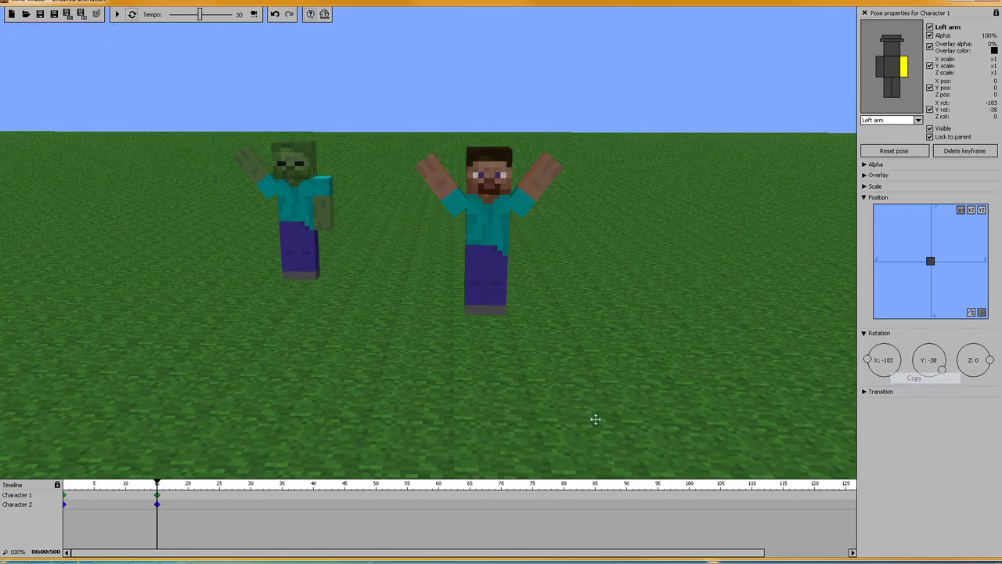
pyautogui.click(157, 505)
pyautogui.rightClick(885, 361)
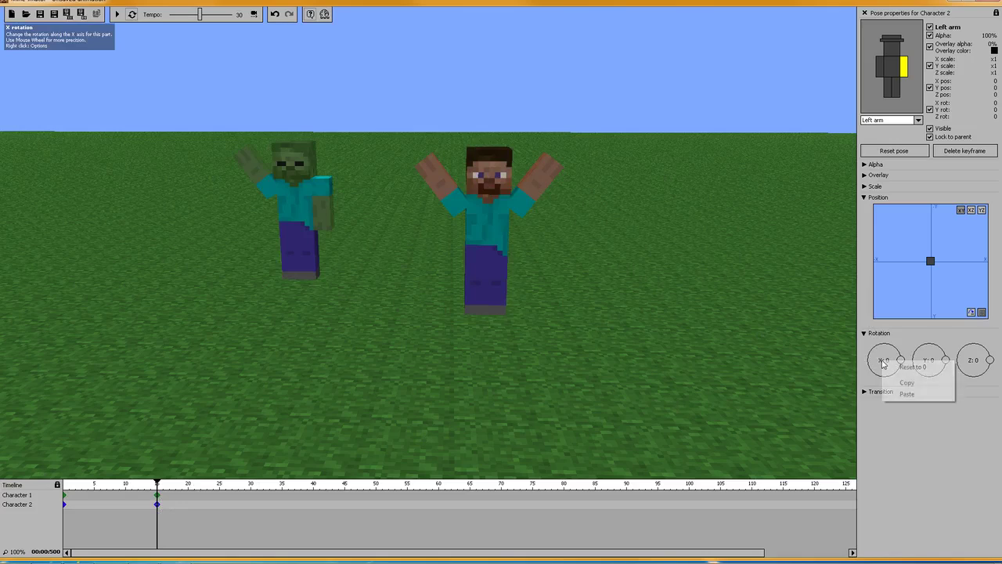
pyautogui.click(907, 394)
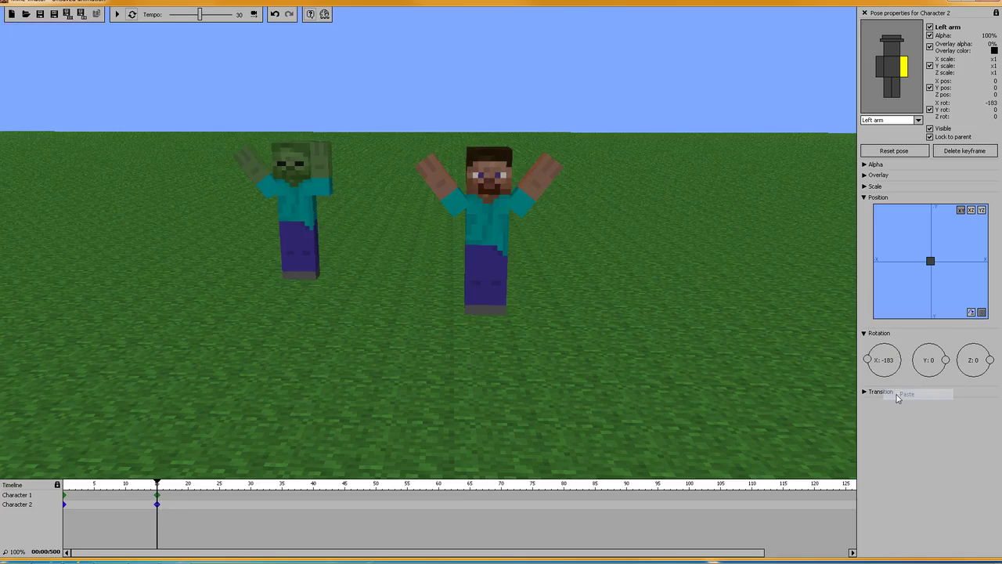
# Step: Copy Steve's left-arm Y rotation of -38 onto the zombie's left arm
pyautogui.click(157, 496)
pyautogui.rightClick(931, 362)
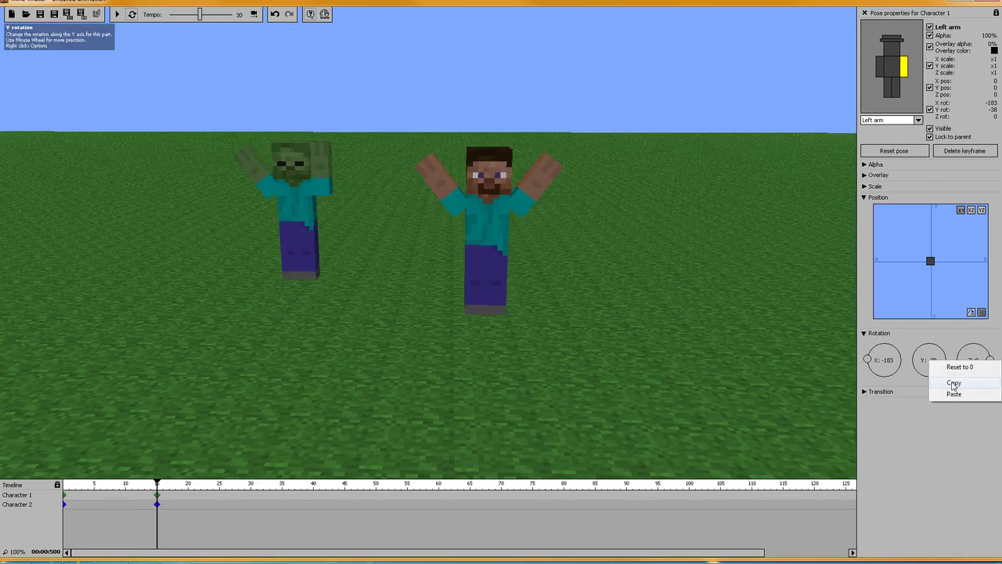
pyautogui.click(953, 384)
pyautogui.click(157, 505)
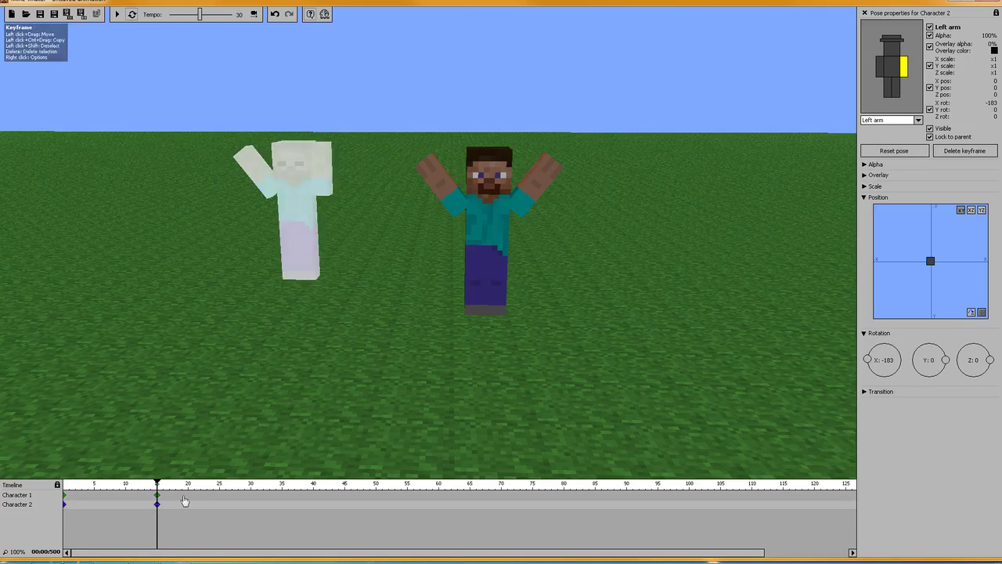
pyautogui.rightClick(943, 377)
pyautogui.click(956, 401)
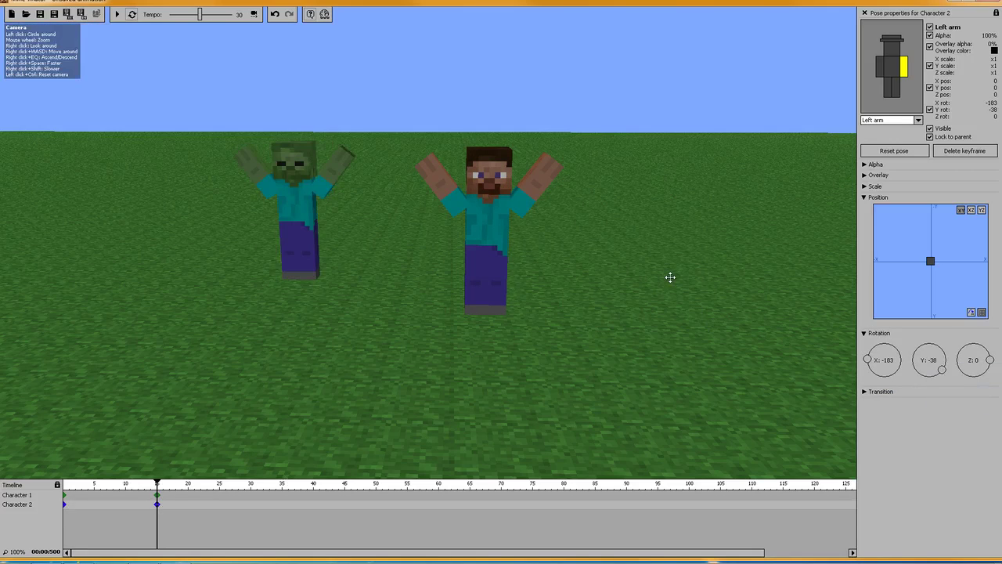
# Step: Play the animation from frame 0 at tempo 8 and pause just past frame 15
pyautogui.moveTo(664, 265); pyautogui.dragTo(420, 244)
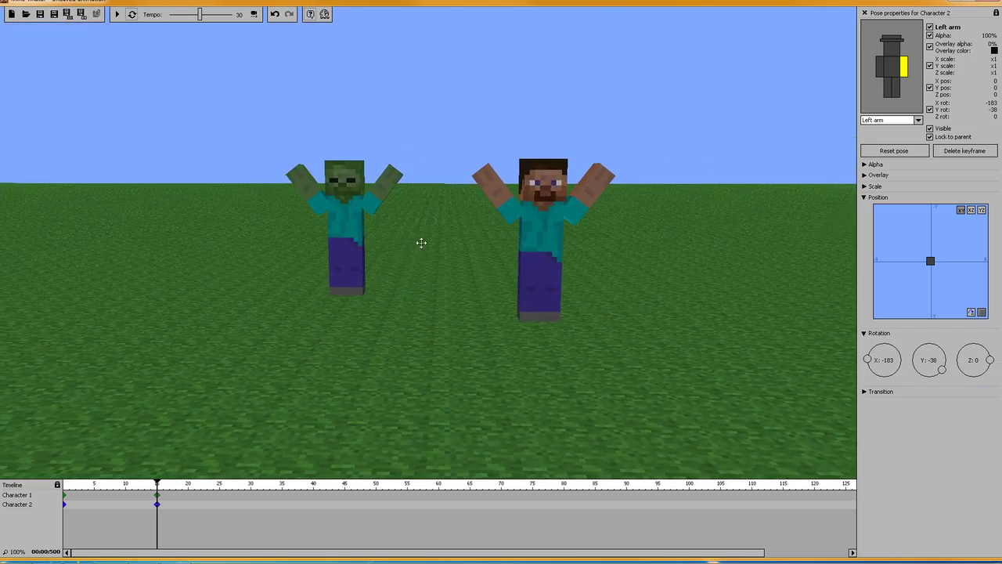
pyautogui.click(65, 495)
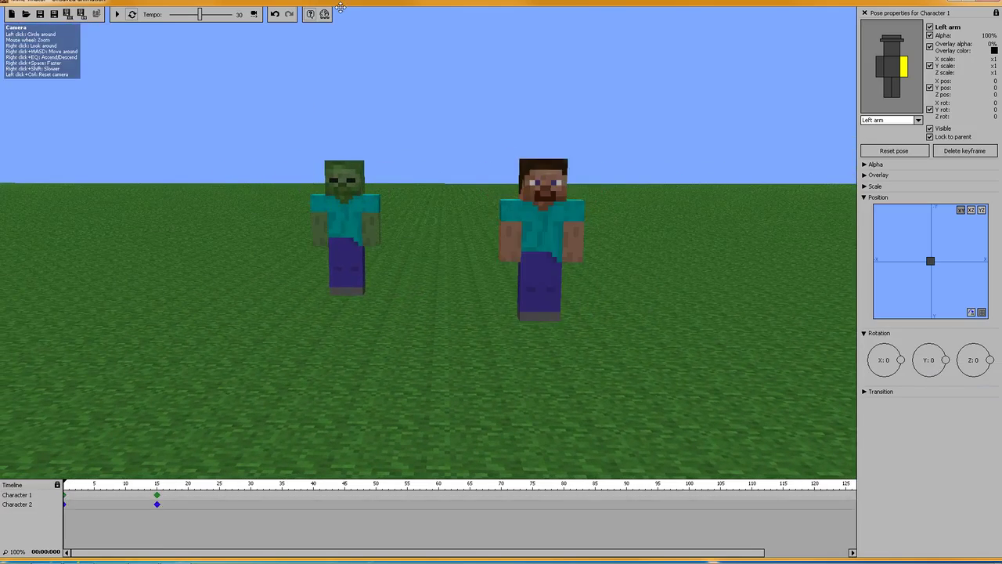
pyautogui.click(117, 14)
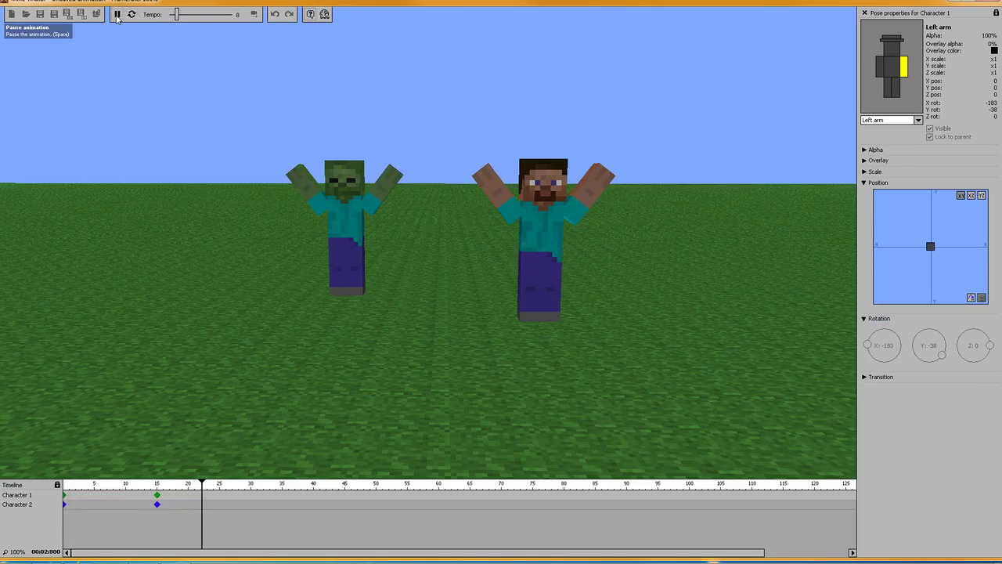
pyautogui.click(118, 14)
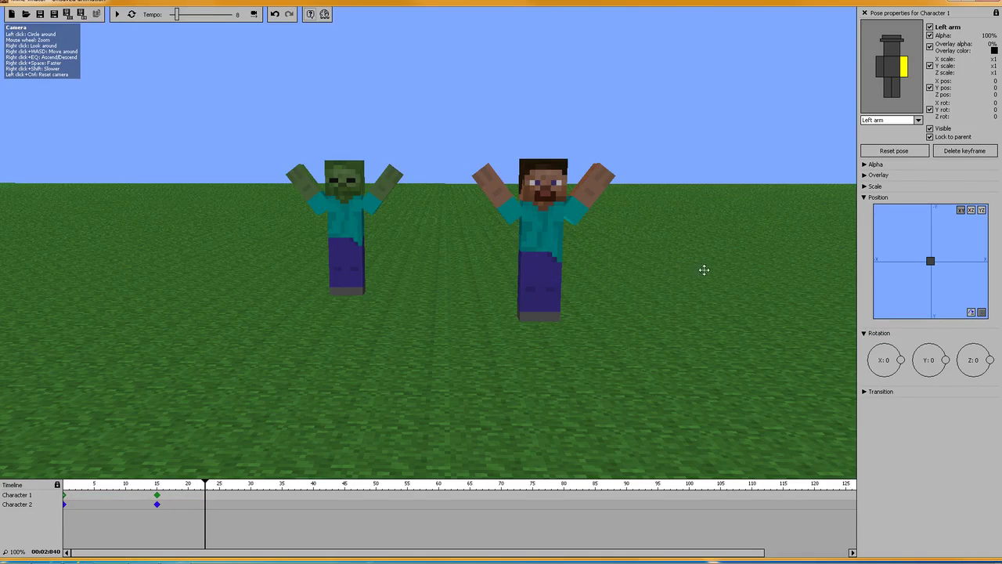
# Step: Browse the left arm's Position, Rotation and Scale settings and reset its scale to x1
pyautogui.click(864, 334)
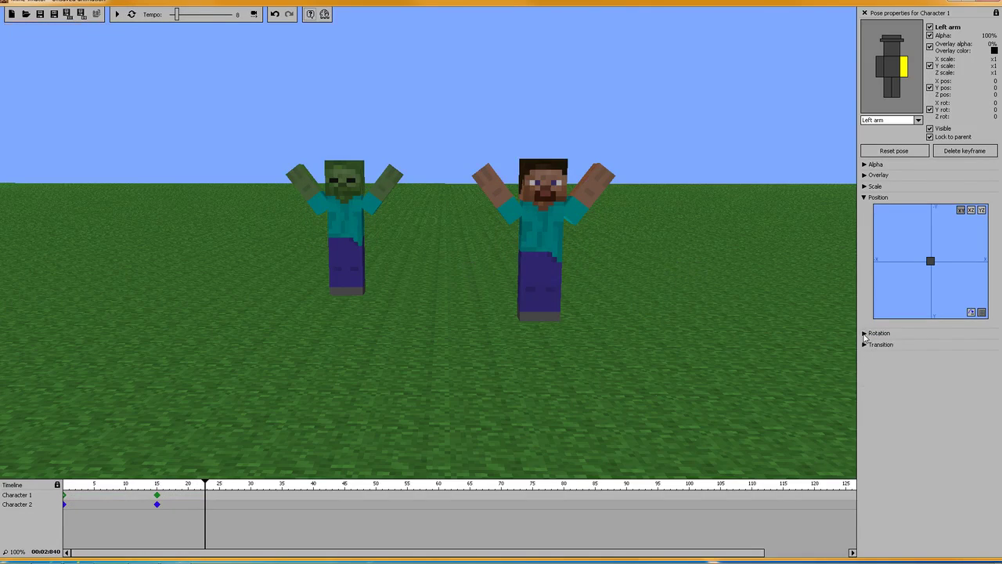
pyautogui.rightClick(883, 228)
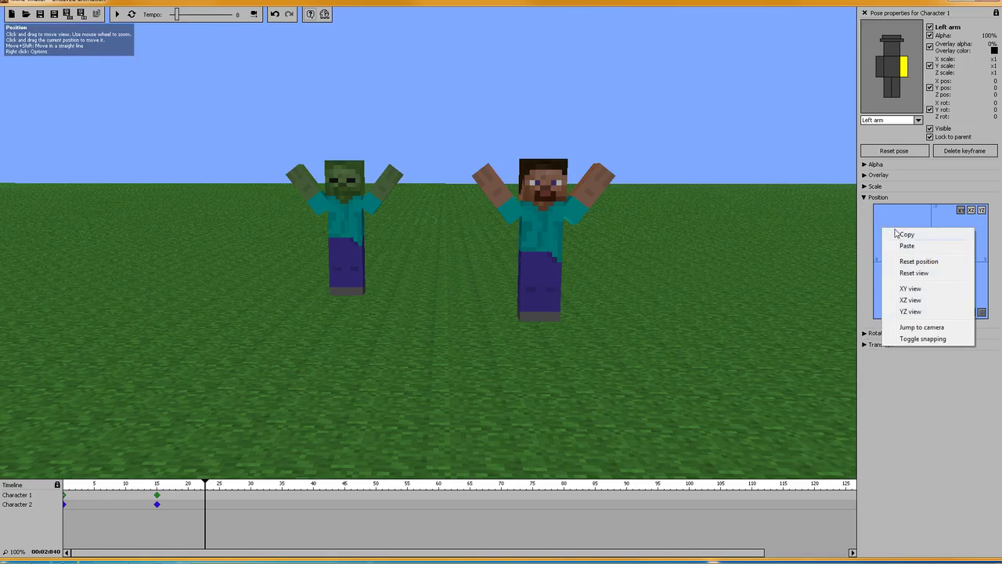
pyautogui.press('Escape')
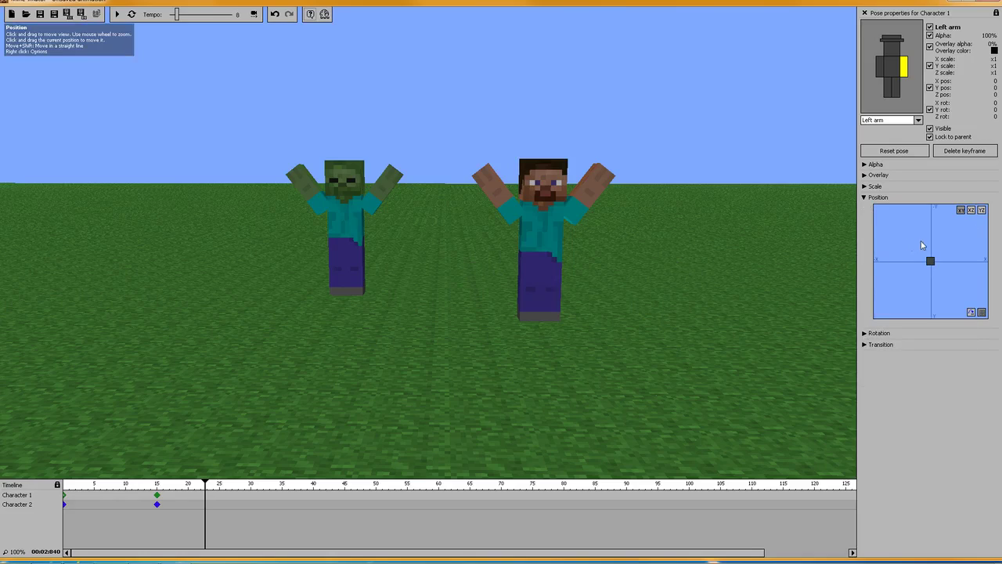
pyautogui.click(864, 198)
pyautogui.click(864, 186)
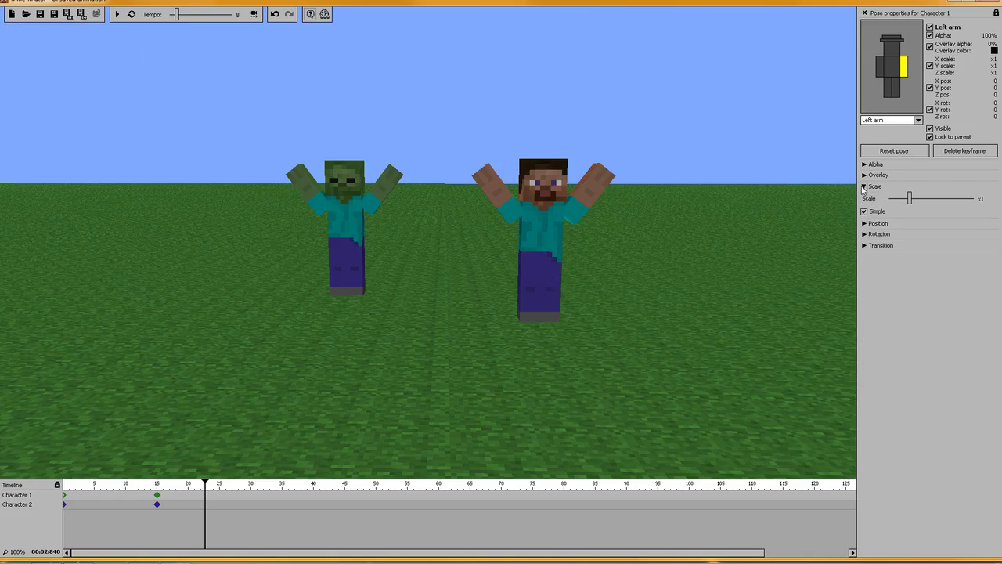
pyautogui.rightClick(914, 201)
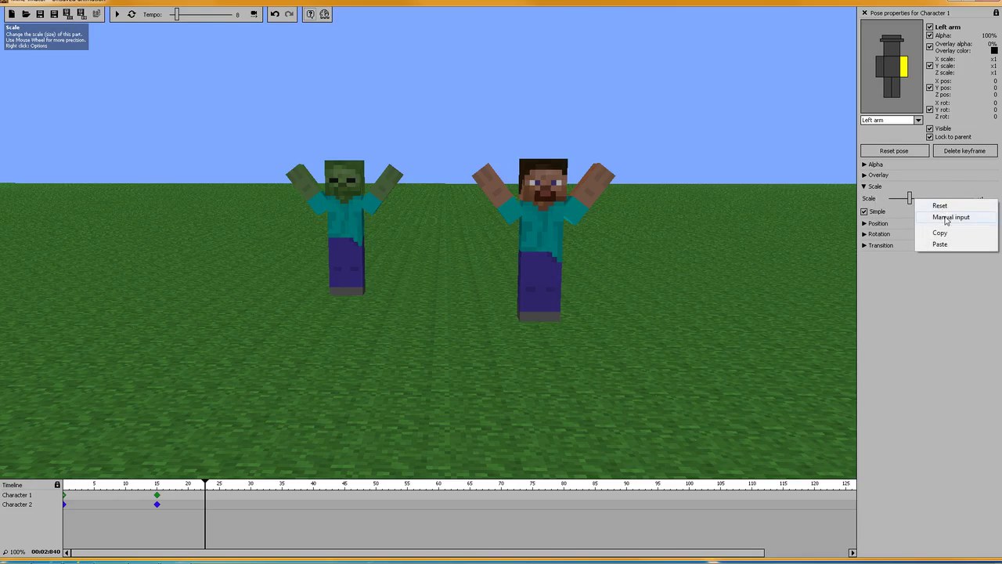
pyautogui.click(864, 187)
pyautogui.click(865, 207)
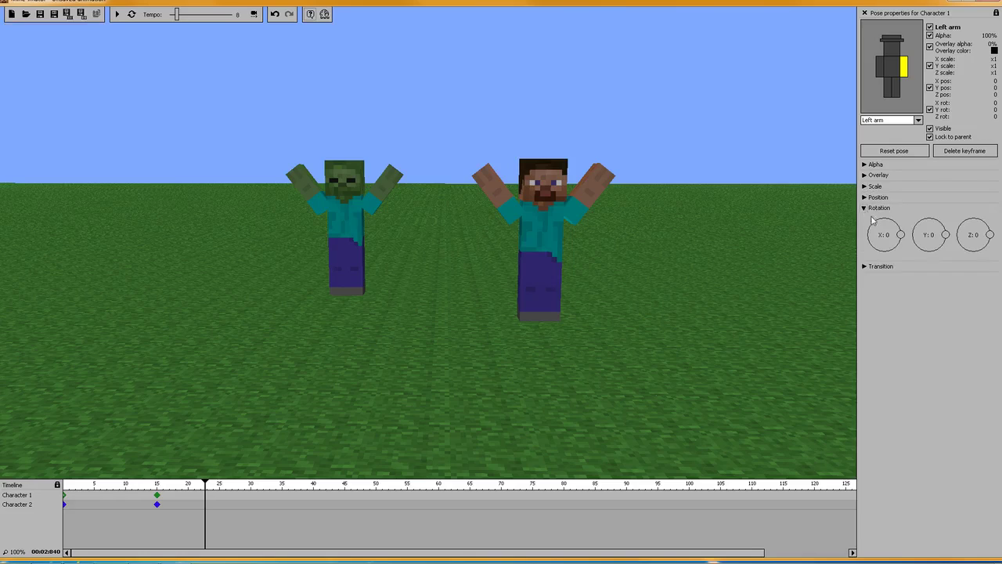
pyautogui.rightClick(888, 237)
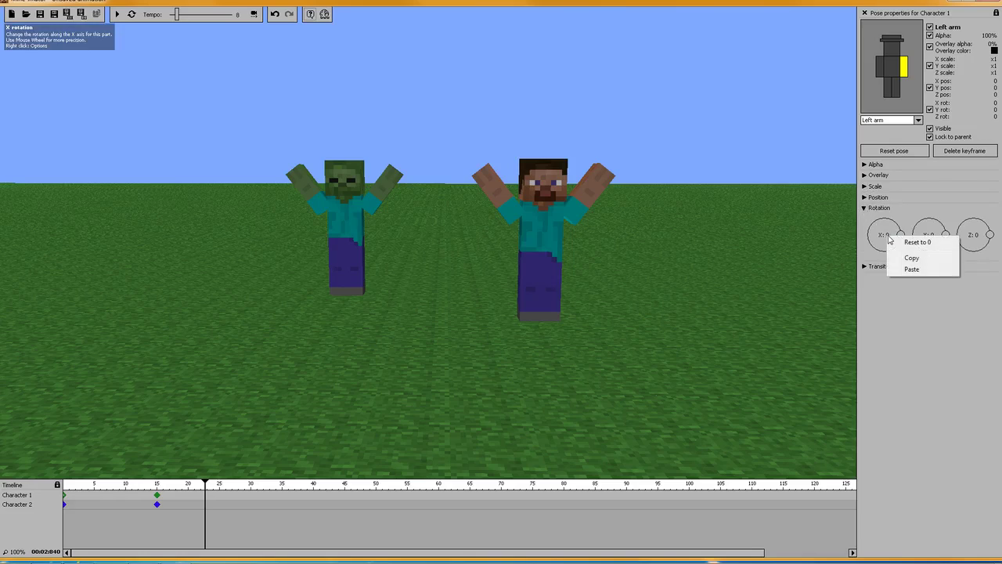
pyautogui.click(865, 188)
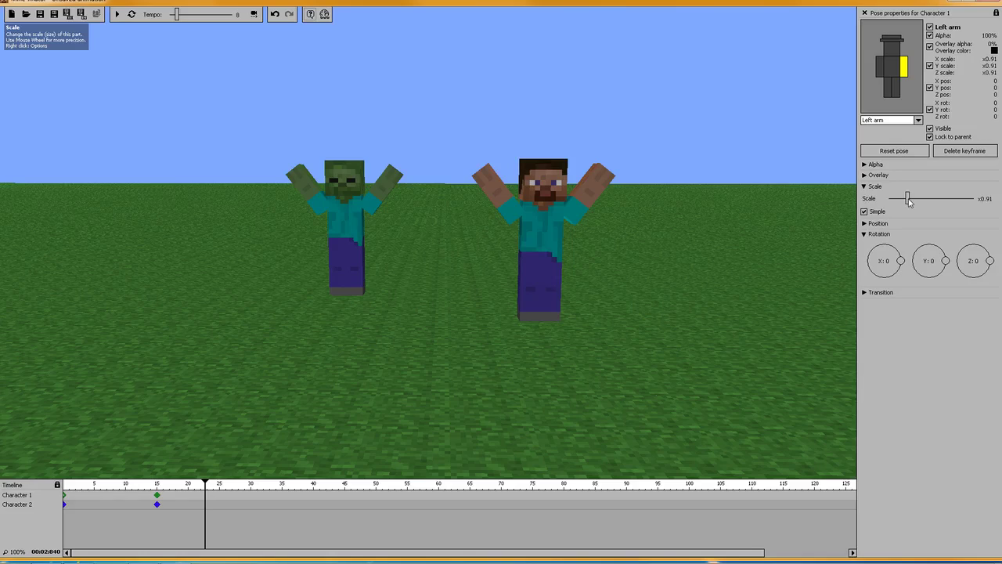
pyautogui.rightClick(909, 201)
pyautogui.click(928, 205)
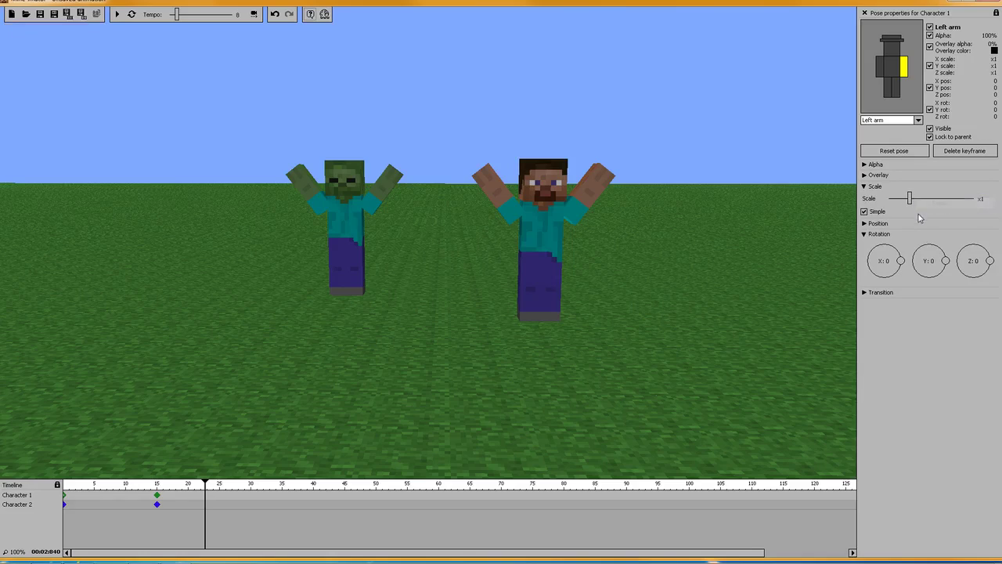
# Step: Scale all of Steve's body to about x2.33 at frame 15, then reset it to x1
pyautogui.click(889, 120)
pyautogui.click(871, 134)
pyautogui.moveTo(910, 205); pyautogui.dragTo(957, 203)
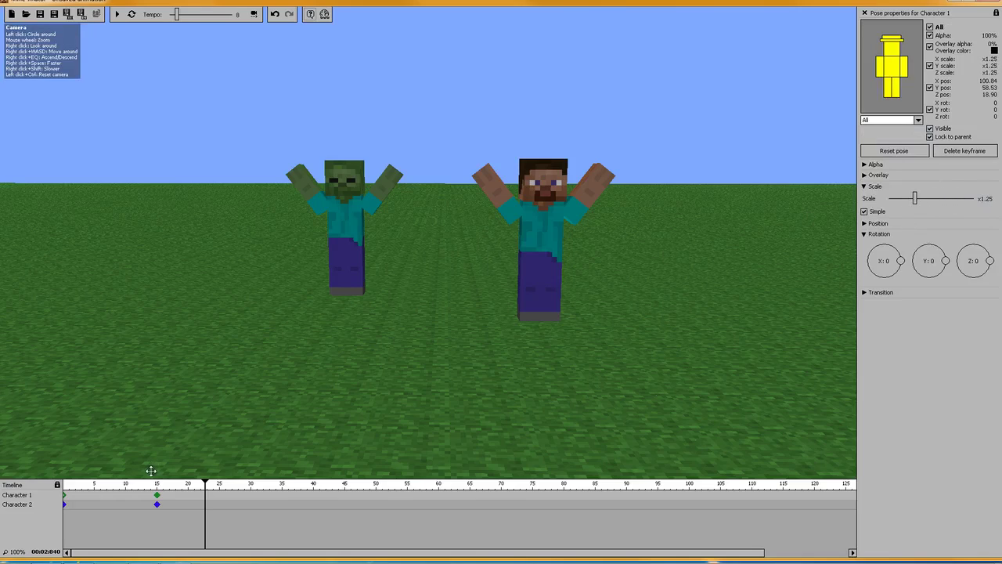
pyautogui.click(157, 496)
pyautogui.moveTo(912, 204)
pyautogui.mouseDown()
pyautogui.moveTo(949, 200)
pyautogui.moveTo(907, 200)
pyautogui.moveTo(944, 199)
pyautogui.moveTo(924, 202)
pyautogui.mouseUp()
pyautogui.rightClick(925, 202)
pyautogui.click(942, 206)
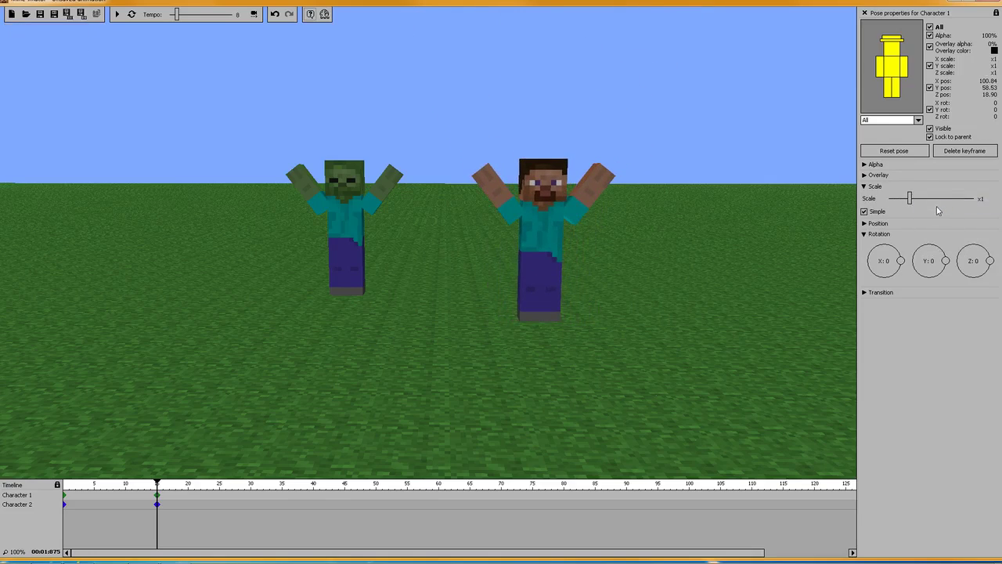
# Step: Enable separate X, Y, Z scaling and scale the zombie's head to x4 on each axis
pyautogui.click(865, 211)
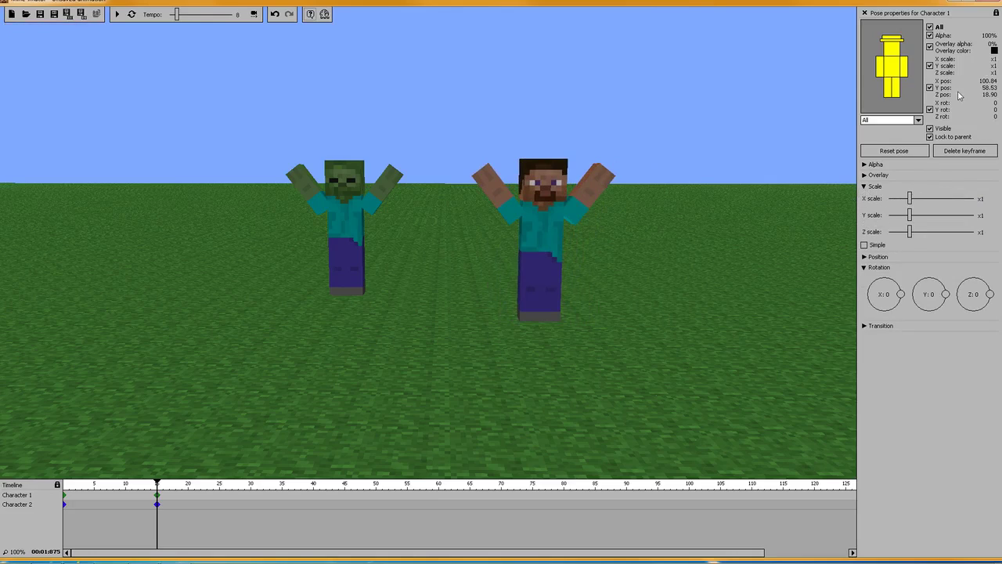
pyautogui.click(892, 52)
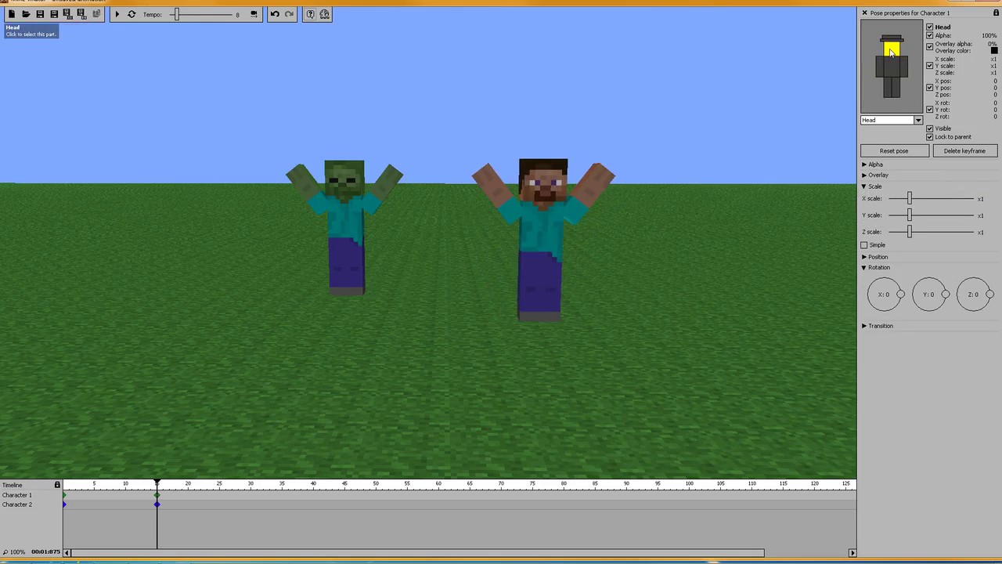
pyautogui.click(161, 508)
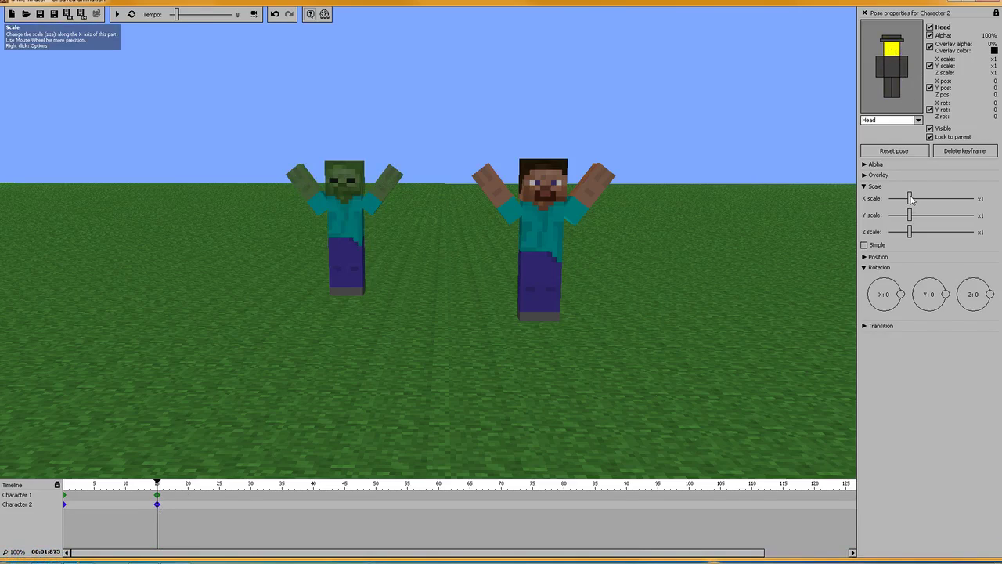
pyautogui.moveTo(910, 199); pyautogui.dragTo(975, 199)
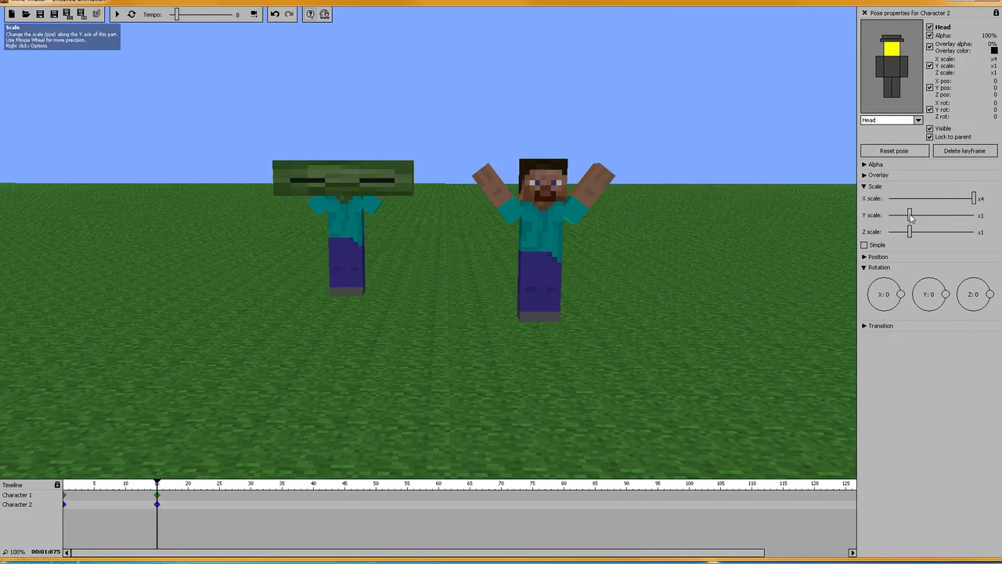
pyautogui.moveTo(911, 216); pyautogui.dragTo(975, 215)
pyautogui.moveTo(911, 231); pyautogui.dragTo(995, 233)
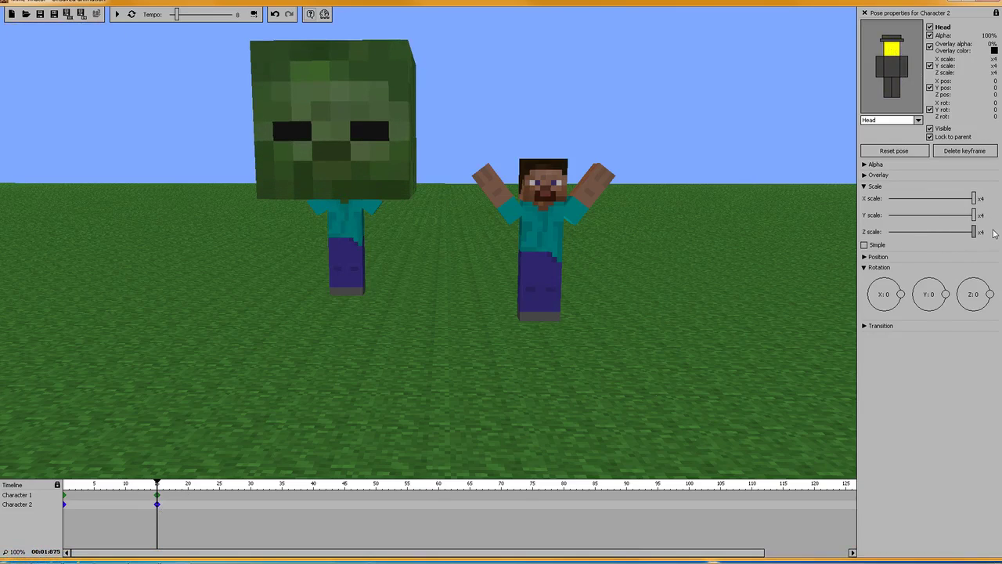
pyautogui.press('w')
pyautogui.moveTo(698, 108); pyautogui.dragTo(687, 152, button='right')
pyautogui.click(445, 251)
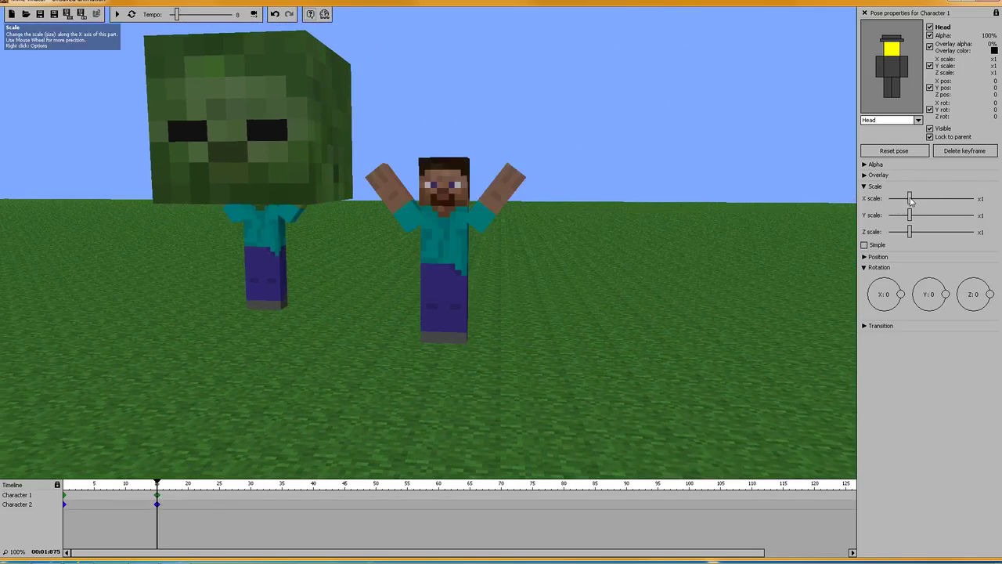
# Step: Scale Steve's head to X 0.51, Y 0.54, Z 0.54, copy Z, then tick Simple
pyautogui.moveTo(911, 200); pyautogui.dragTo(893, 235)
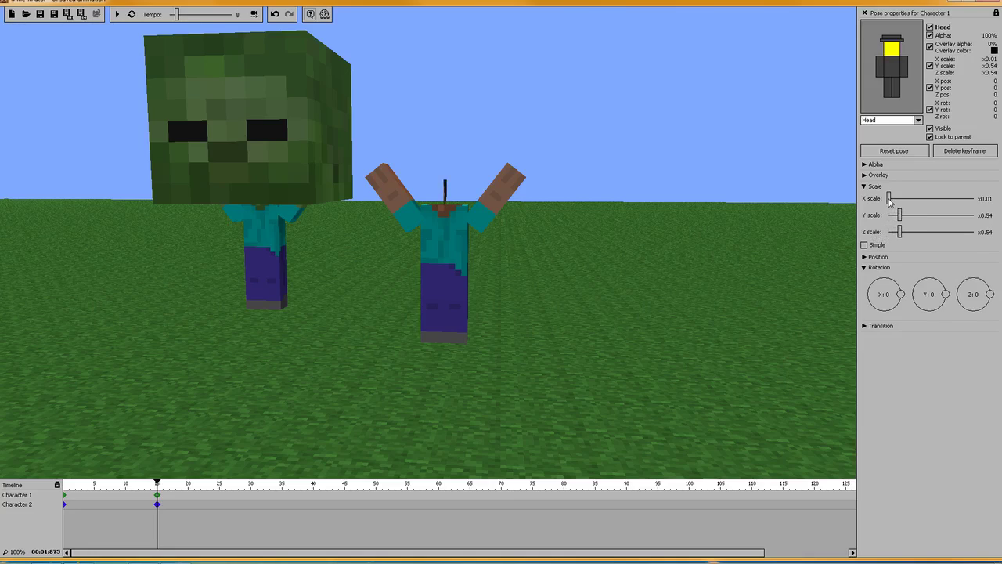
pyautogui.moveTo(889, 199); pyautogui.dragTo(902, 200)
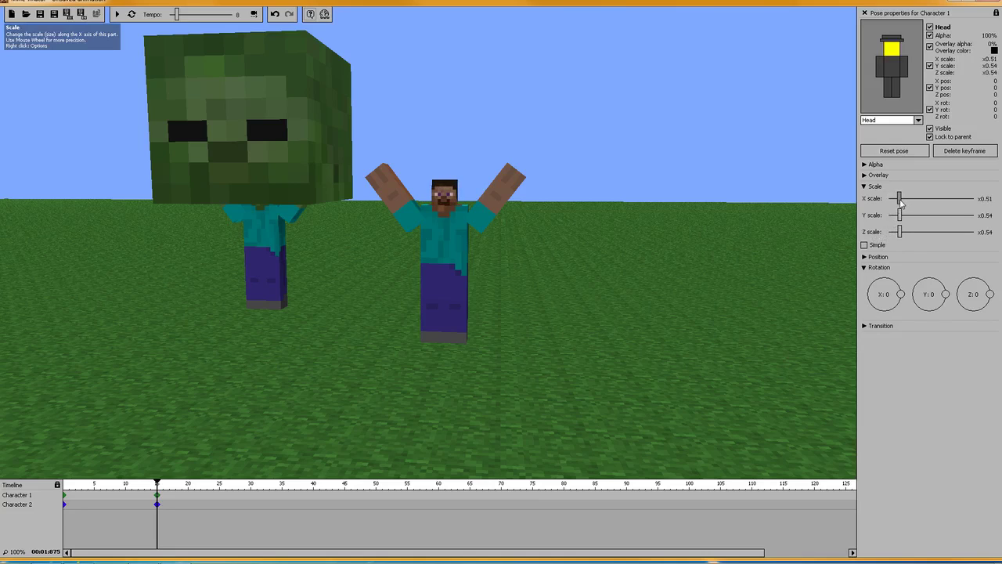
pyautogui.moveTo(696, 180); pyautogui.dragTo(287, 164, button='right')
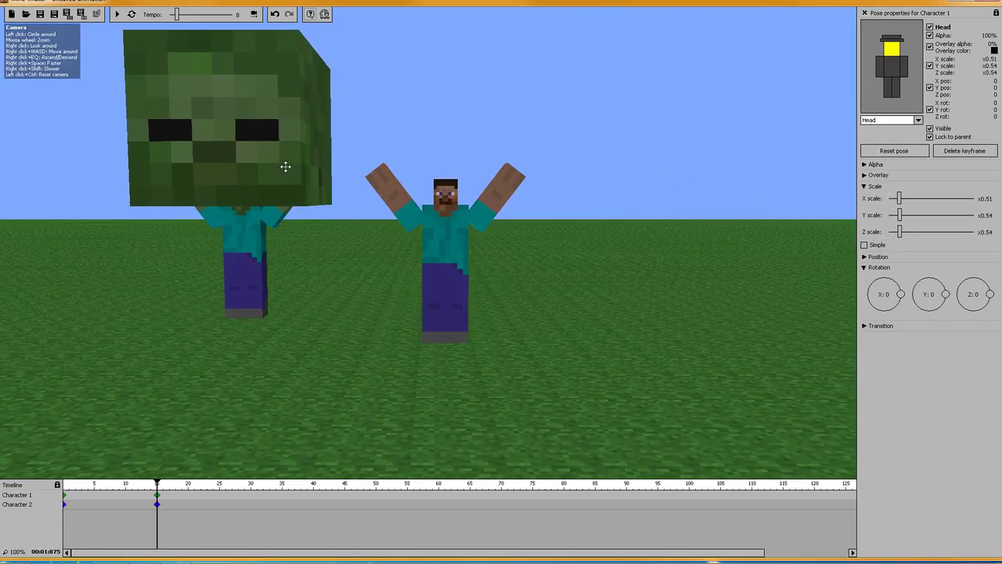
pyautogui.rightClick(912, 234)
pyautogui.click(953, 259)
pyautogui.click(865, 245)
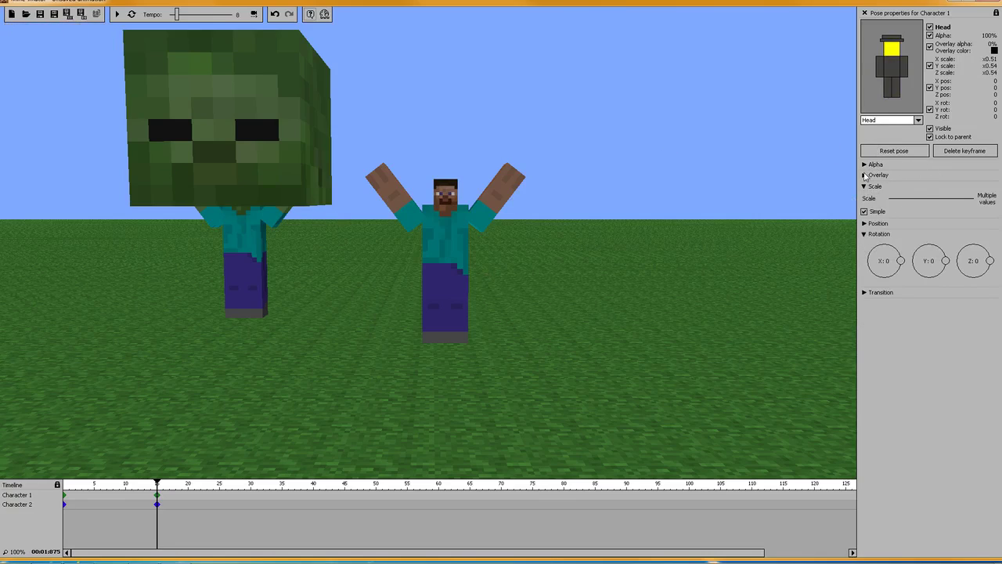
# Step: Experiment with the zombie's head scale, shrinking it uniformly and flattening its depth
pyautogui.click(155, 506)
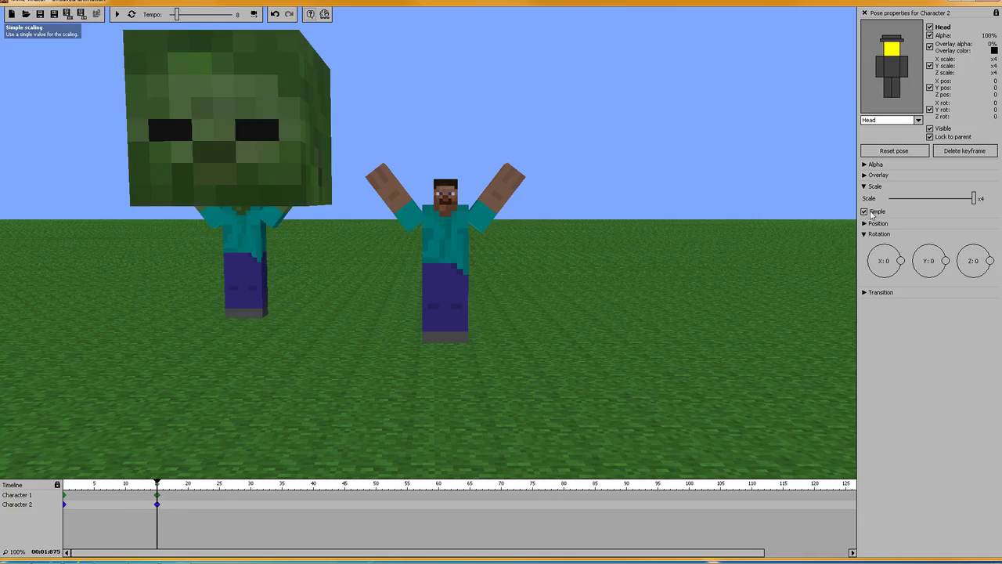
pyautogui.moveTo(975, 200)
pyautogui.mouseDown()
pyautogui.moveTo(888, 204)
pyautogui.moveTo(974, 200)
pyautogui.mouseUp()
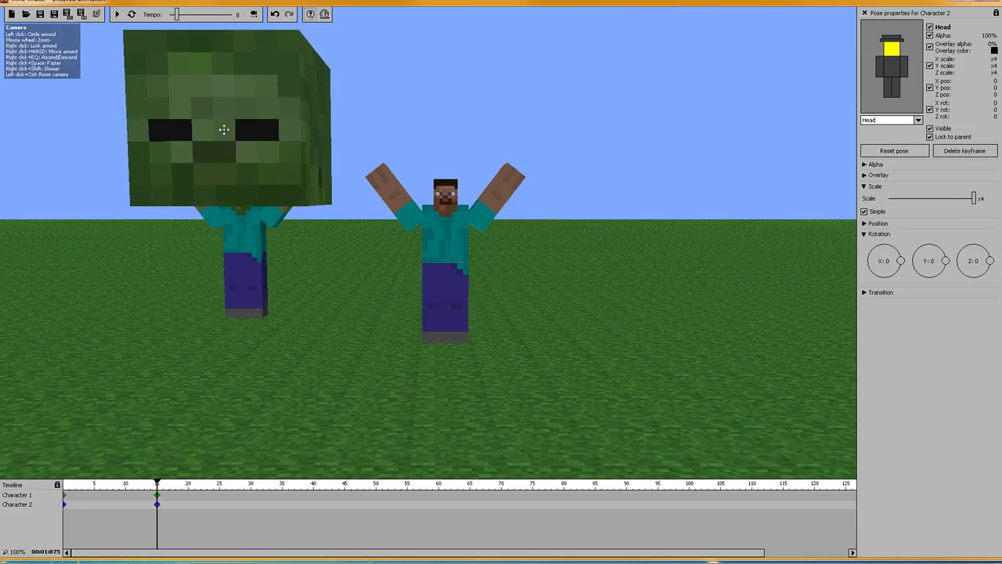
pyautogui.click(865, 213)
pyautogui.click(864, 244)
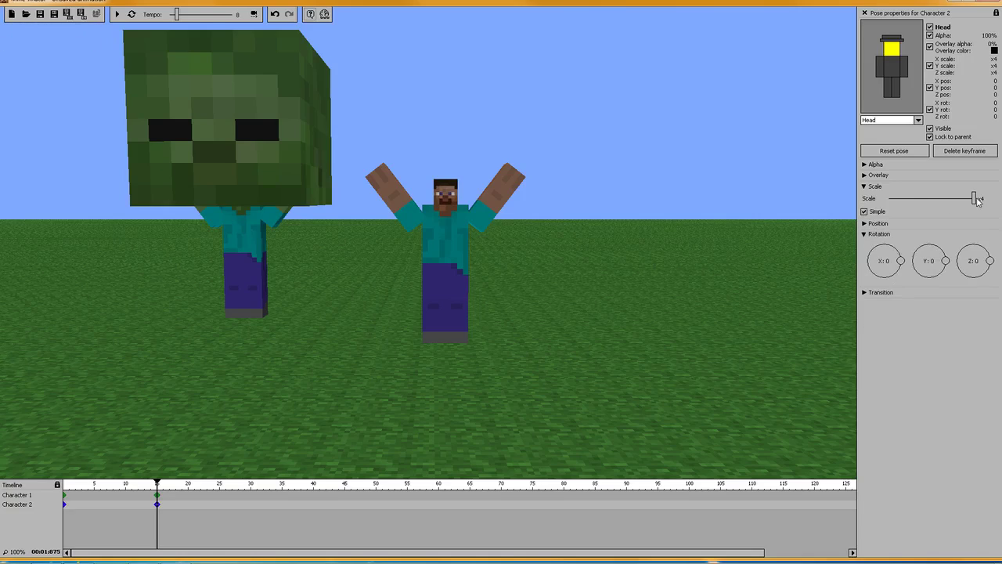
pyautogui.moveTo(975, 200); pyautogui.dragTo(952, 201)
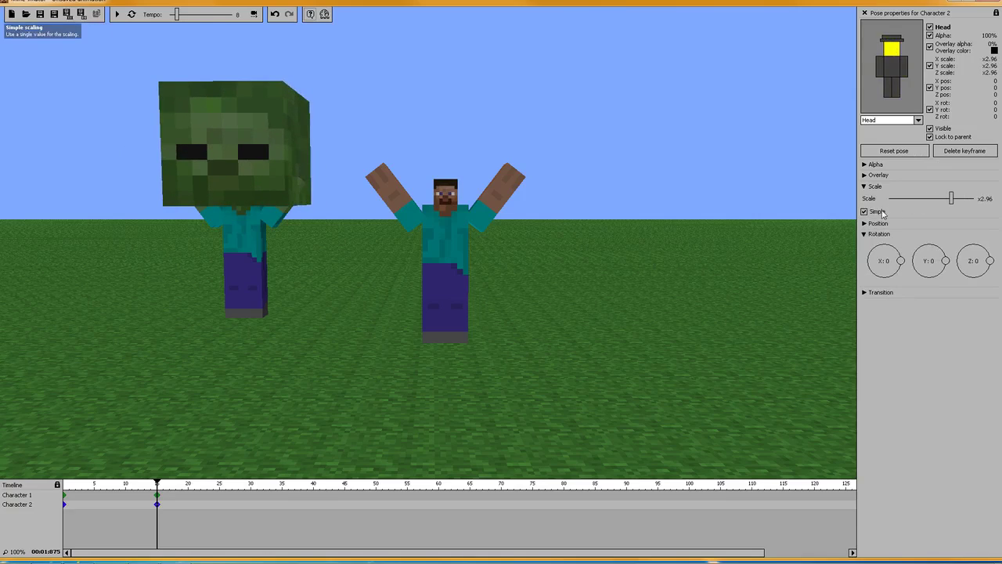
pyautogui.click(865, 212)
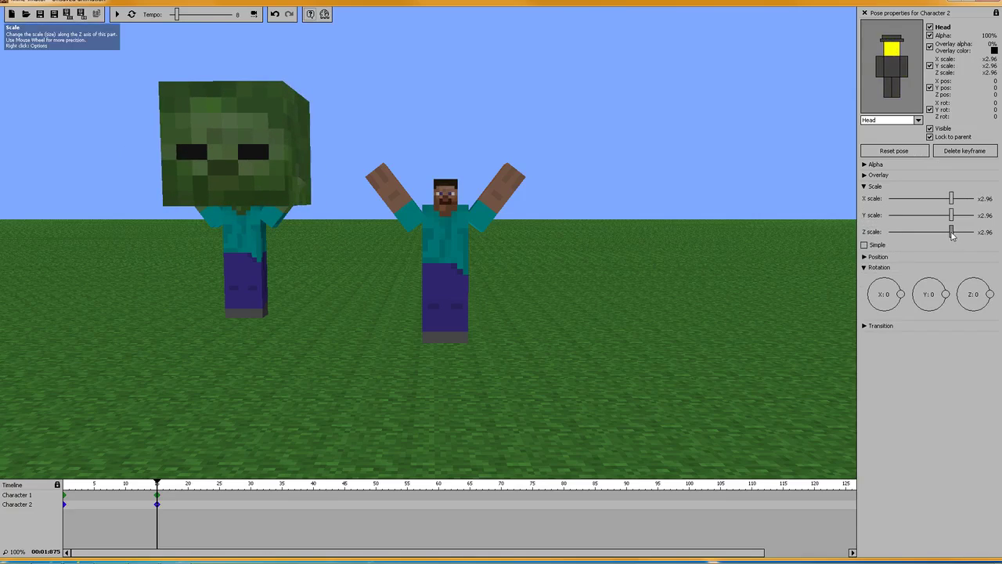
pyautogui.moveTo(953, 235); pyautogui.dragTo(911, 233)
# Step: Restore the zombie's head to a uniform x4 scale on X, Y and Z
pyautogui.moveTo(436, 243); pyautogui.dragTo(436, 243, button='right')
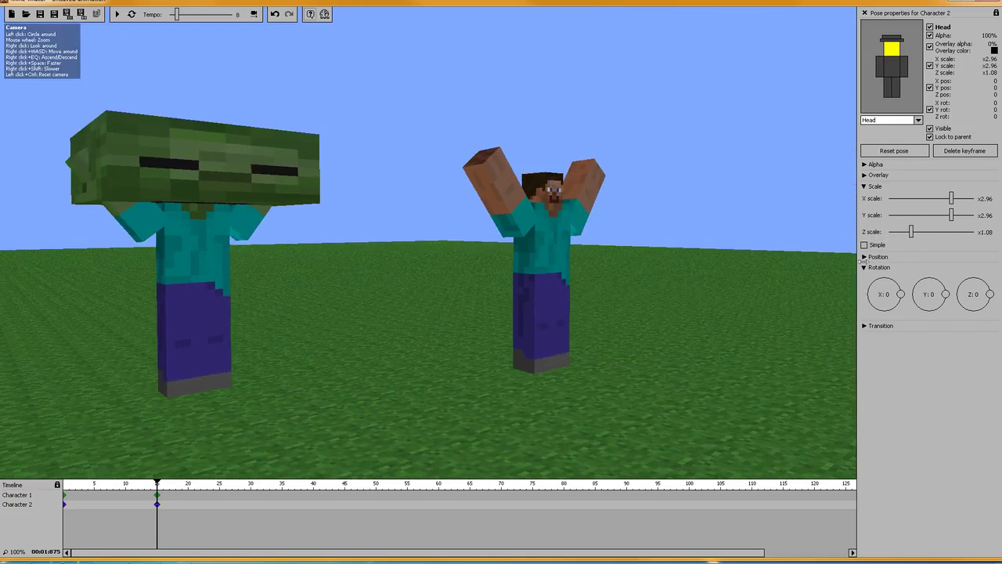
pyautogui.click(865, 245)
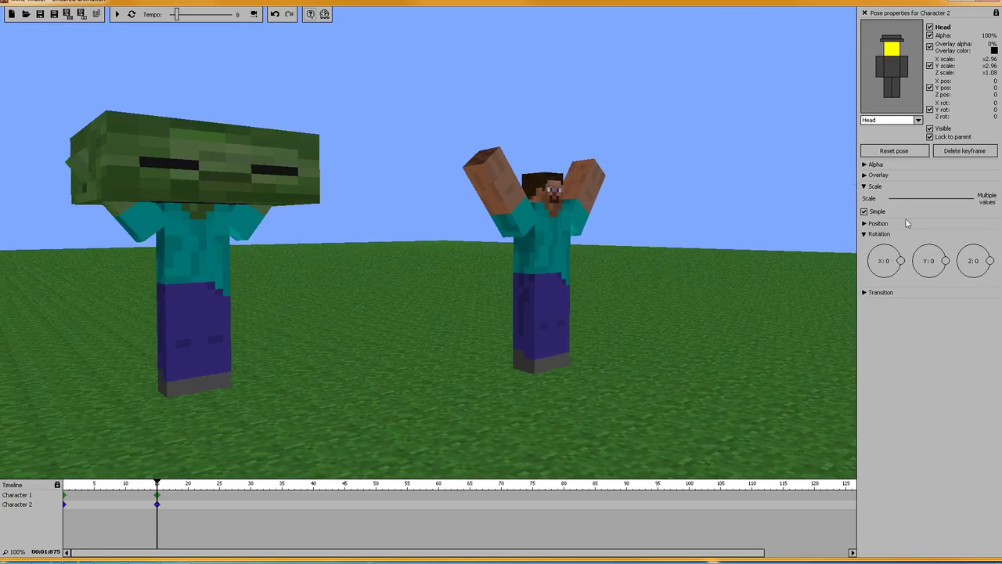
pyautogui.click(956, 201)
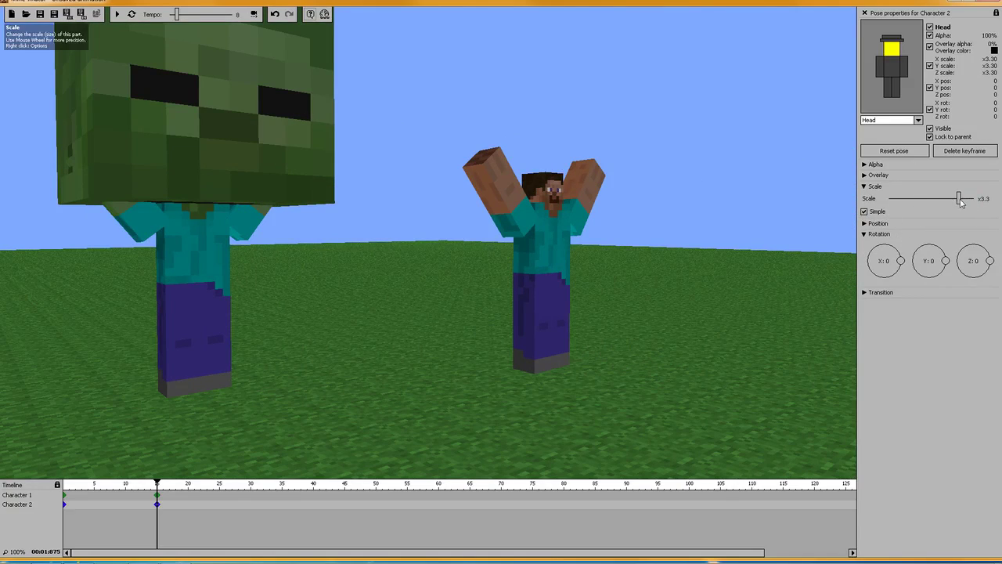
pyautogui.moveTo(961, 201); pyautogui.dragTo(975, 200)
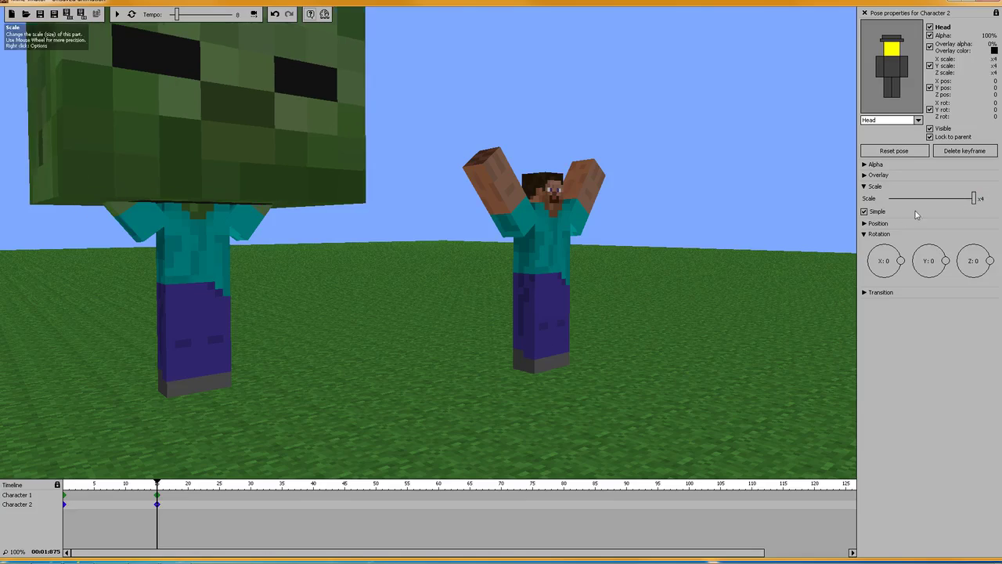
pyautogui.click(864, 212)
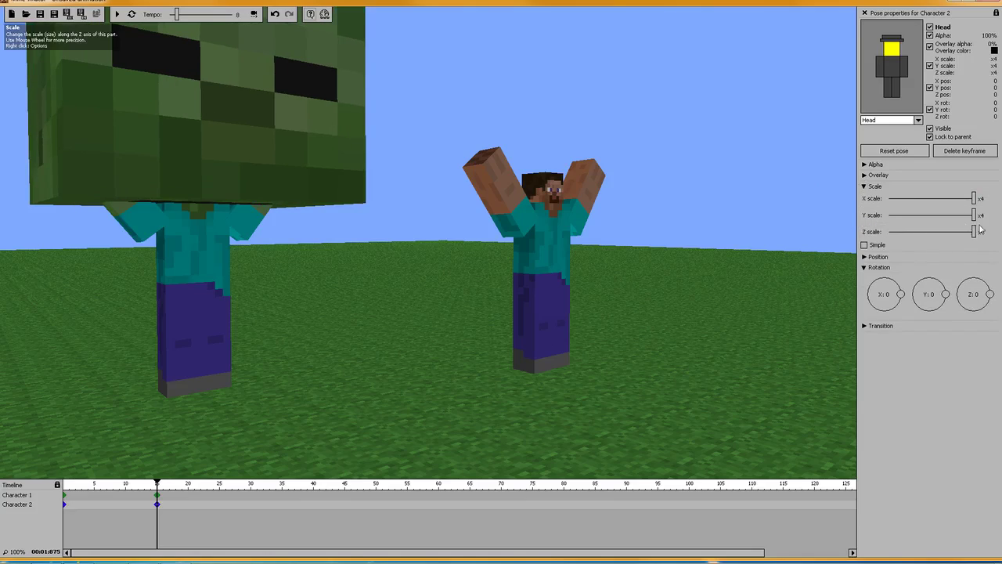
# Step: Swap the Scale section for Overlay settings and return the timeline to frame 0
pyautogui.click(864, 186)
pyautogui.click(865, 175)
pyautogui.moveTo(689, 167); pyautogui.dragTo(833, 287, button='right')
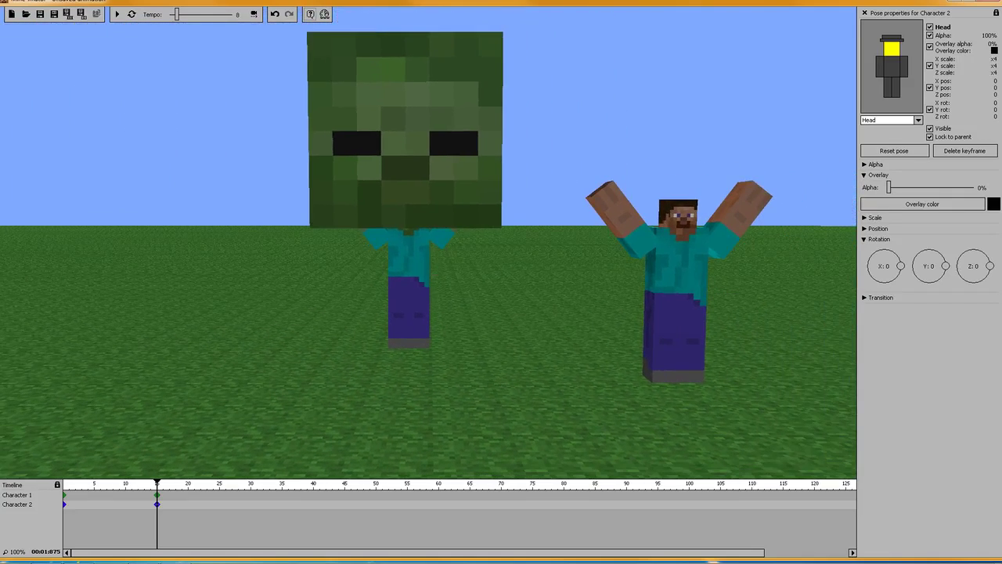
pyautogui.click(63, 495)
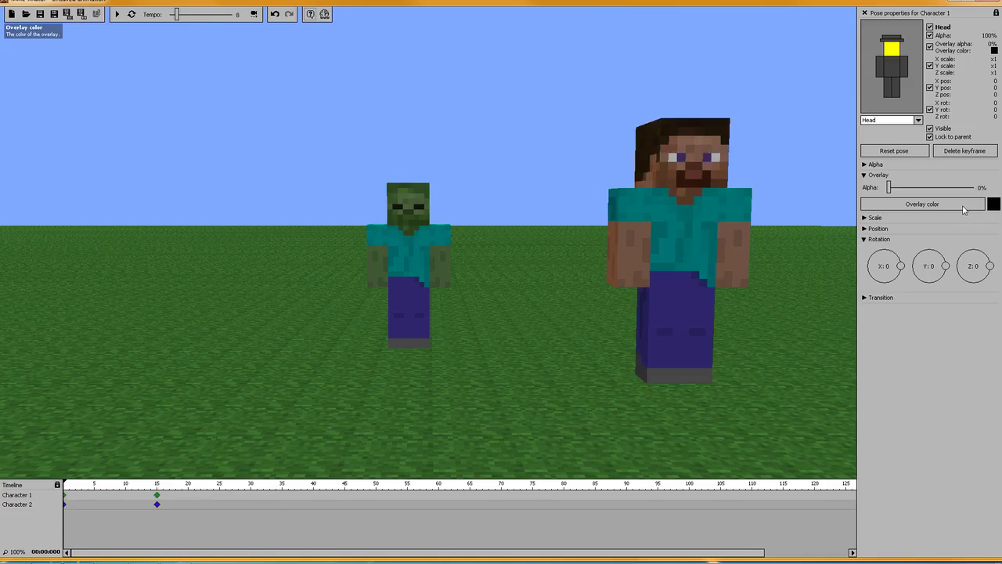
# Step: Give the zombie's frame-15 head keyframe a blue overlay colour
pyautogui.moveTo(889, 191)
pyautogui.mouseDown()
pyautogui.moveTo(974, 191)
pyautogui.moveTo(890, 191)
pyautogui.mouseUp()
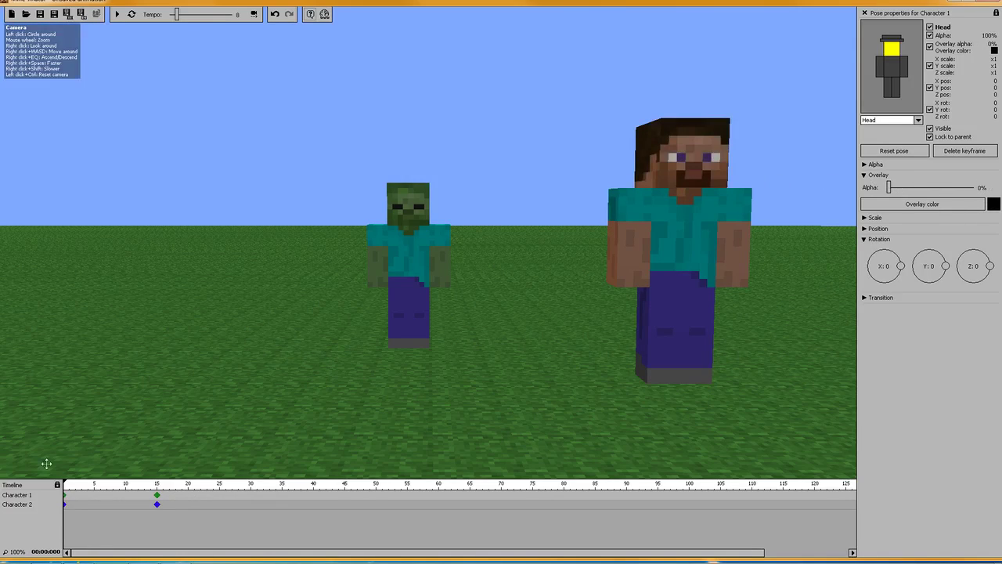
pyautogui.click(62, 504)
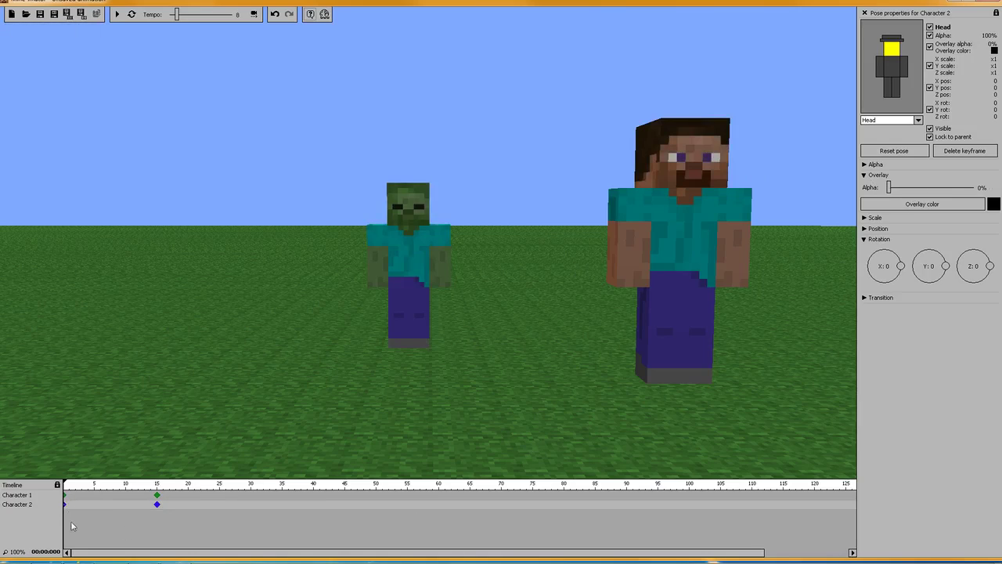
pyautogui.click(156, 504)
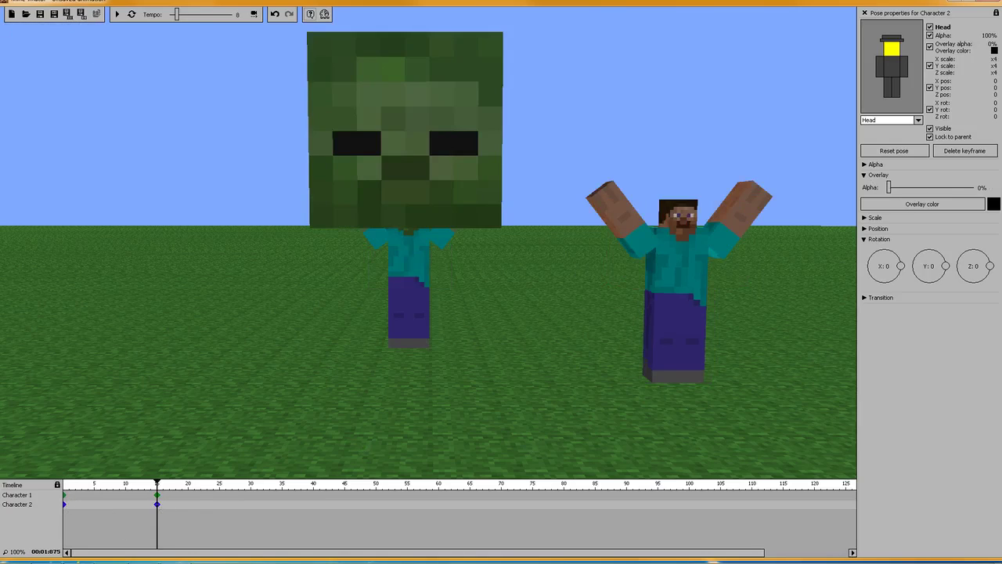
pyautogui.click(982, 206)
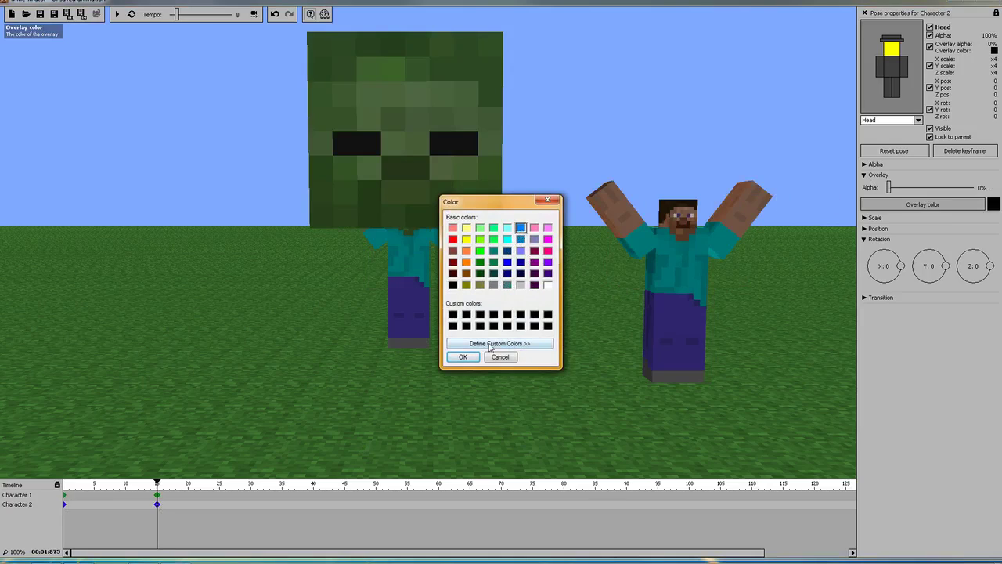
pyautogui.click(462, 357)
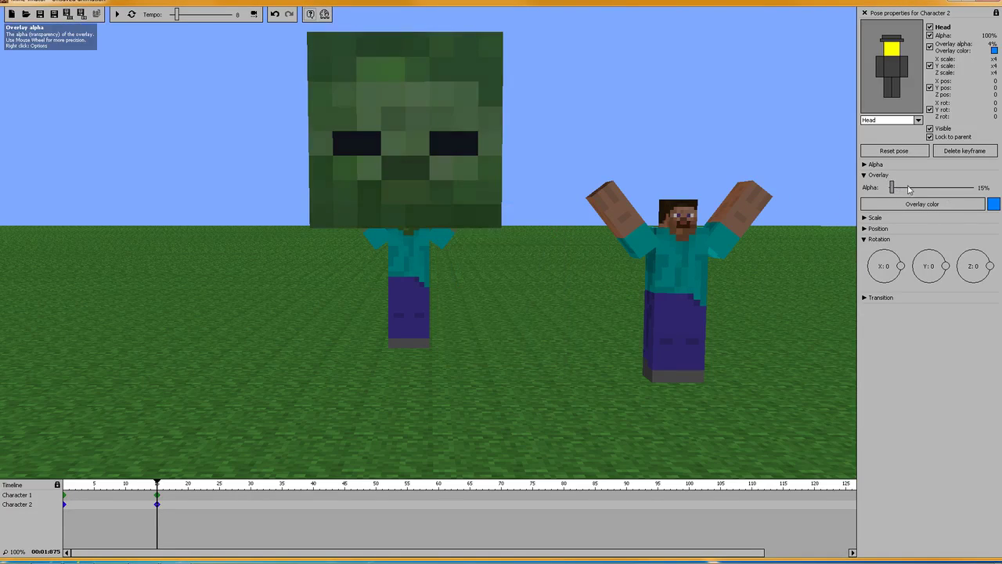
# Step: Raise the blue overlay alpha to 58% and play the animation from frame 0
pyautogui.moveTo(910, 189); pyautogui.dragTo(945, 189)
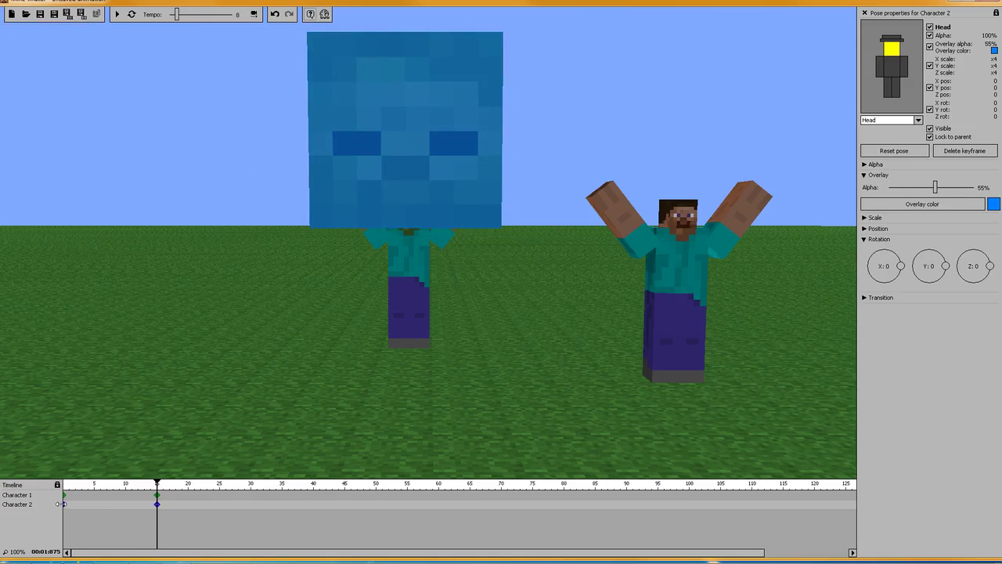
pyautogui.click(66, 507)
pyautogui.click(116, 14)
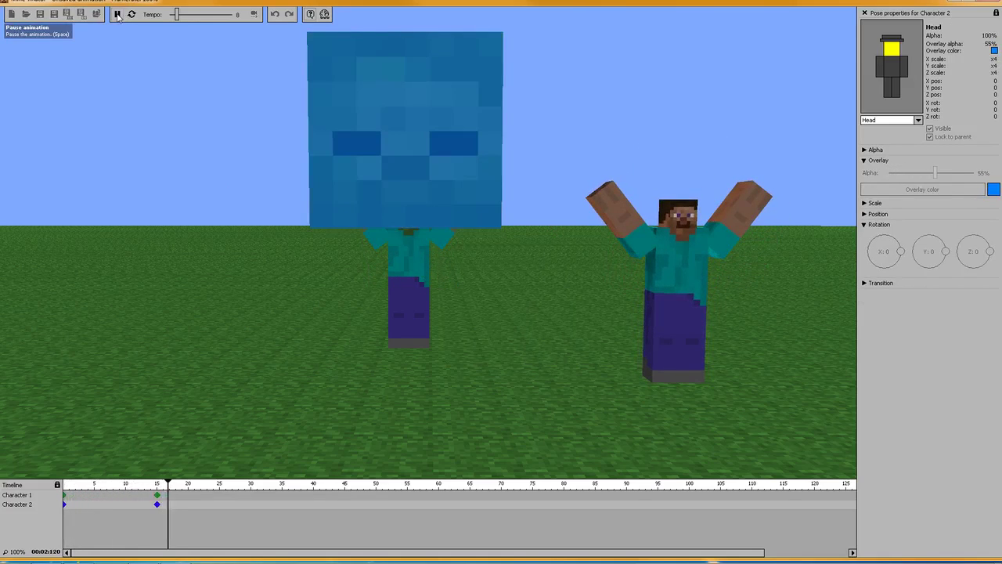
# Step: Stop playback and compare the frame-15 keyframe against the first frame
pyautogui.click(117, 14)
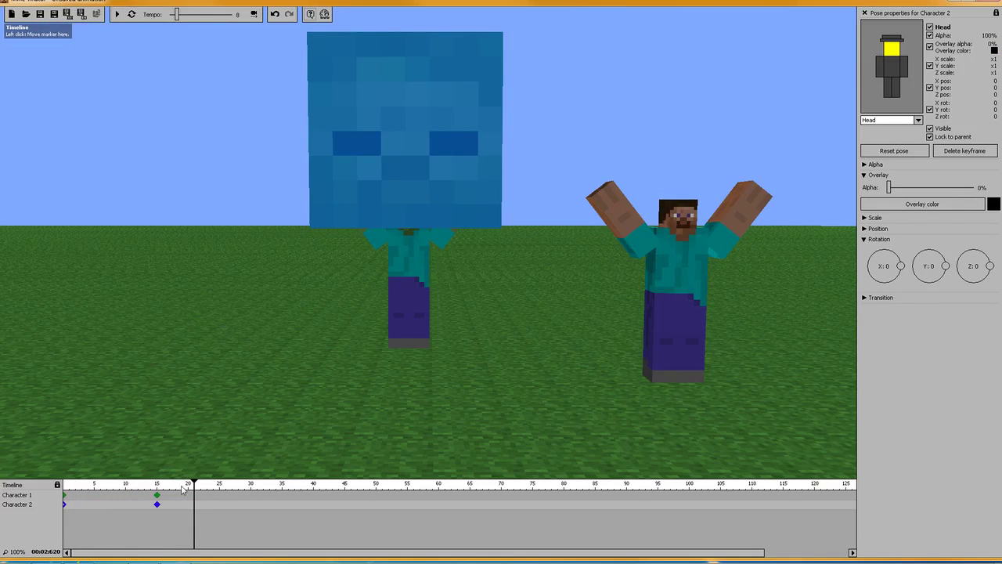
pyautogui.click(156, 506)
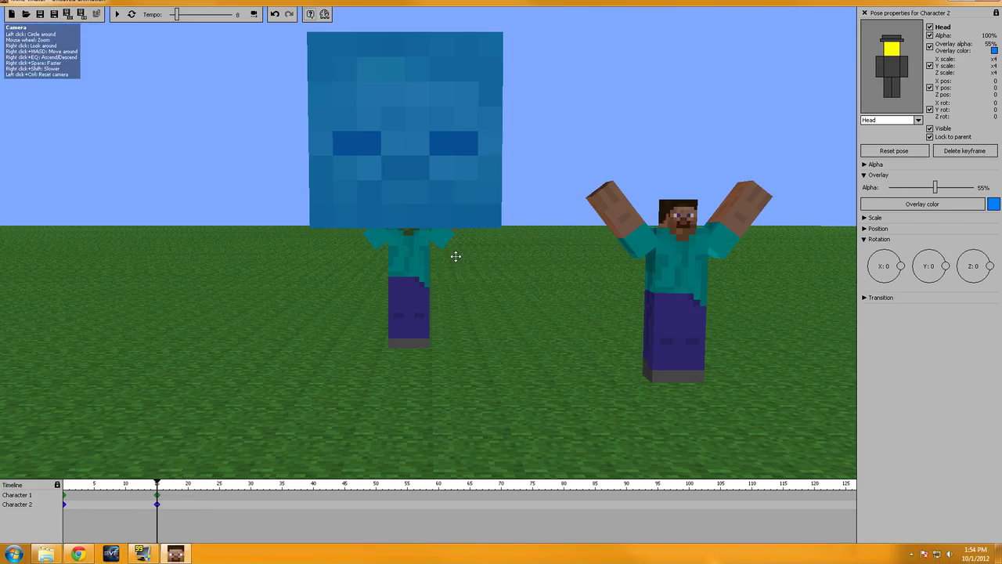
pyautogui.click(65, 506)
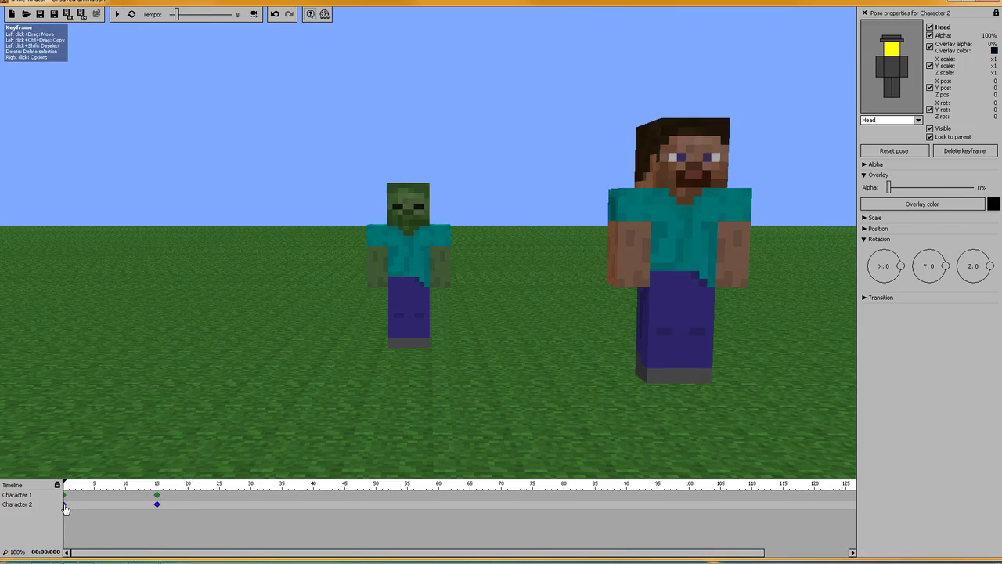
pyautogui.click(158, 506)
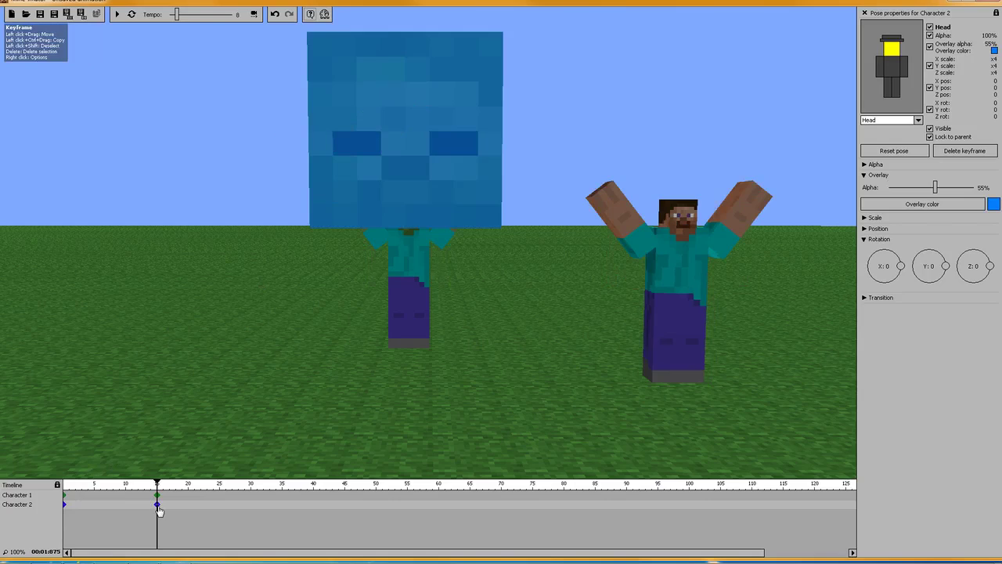
pyautogui.click(63, 505)
# Step: Replay the animation from frame 0, pause partway, and orbit up toward the characters
pyautogui.click(118, 15)
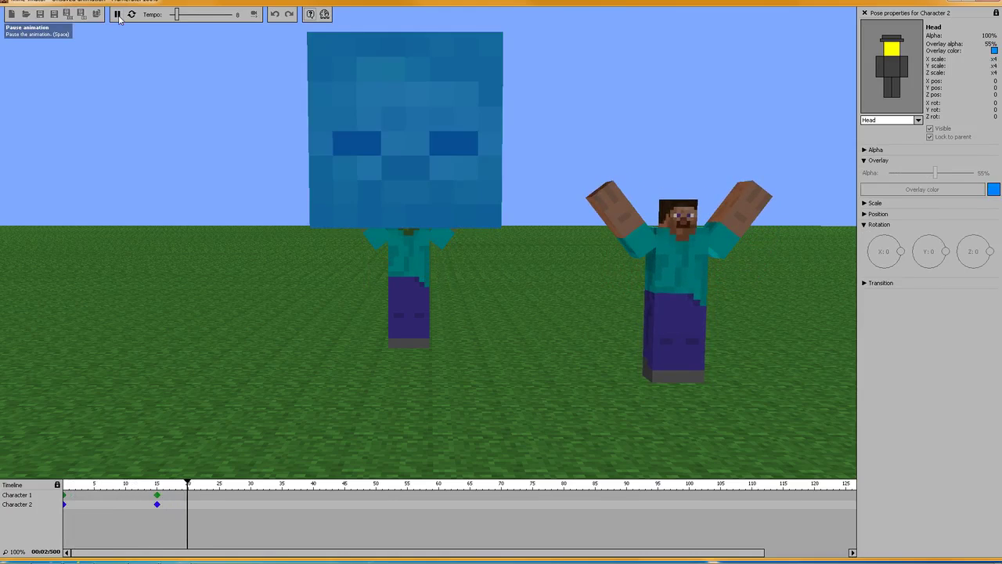
pyautogui.click(118, 15)
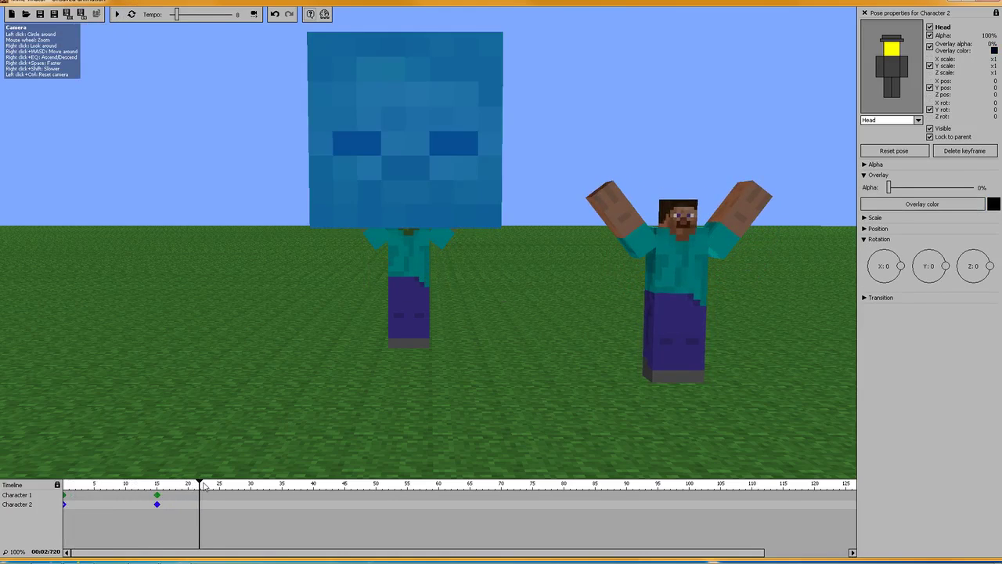
pyautogui.click(66, 495)
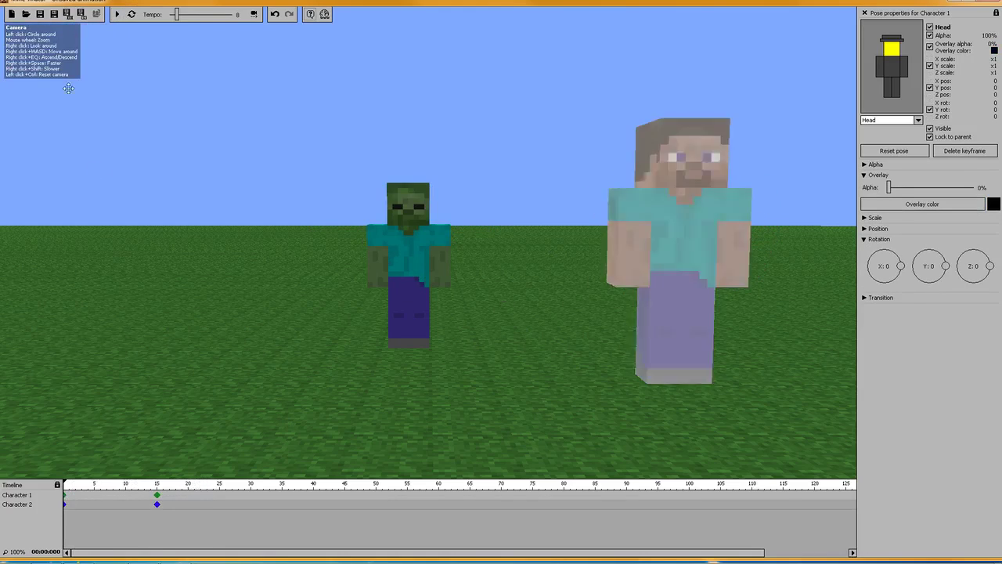
pyautogui.click(119, 14)
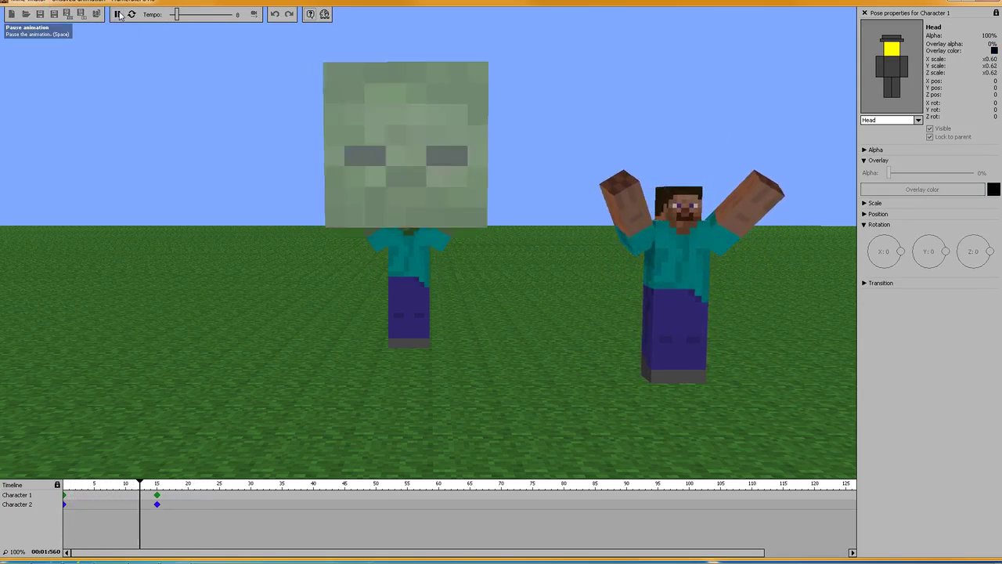
pyautogui.click(118, 14)
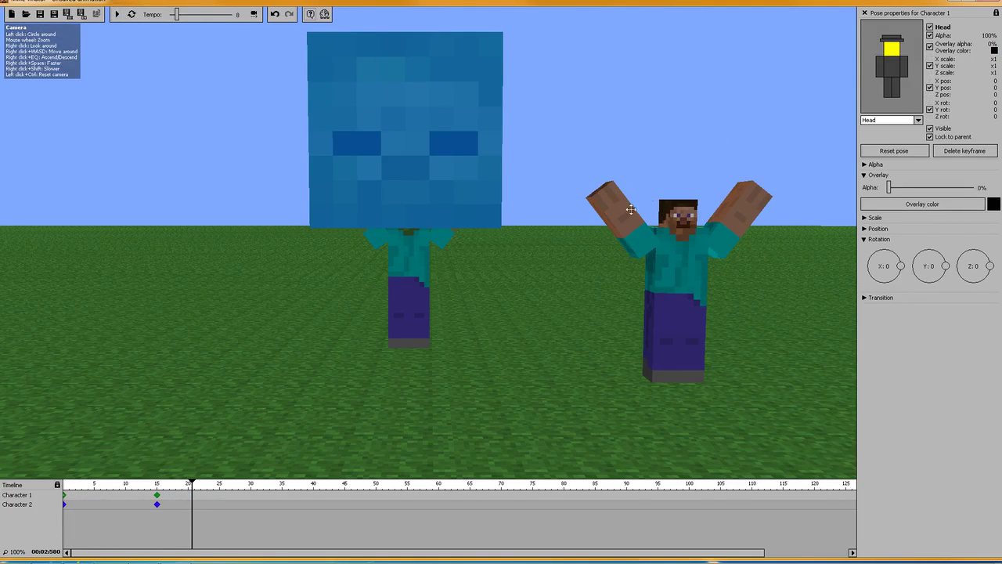
pyautogui.moveTo(535, 276)
pyautogui.mouseDown()
pyautogui.moveTo(537, 202)
pyautogui.moveTo(540, 257)
pyautogui.mouseUp()
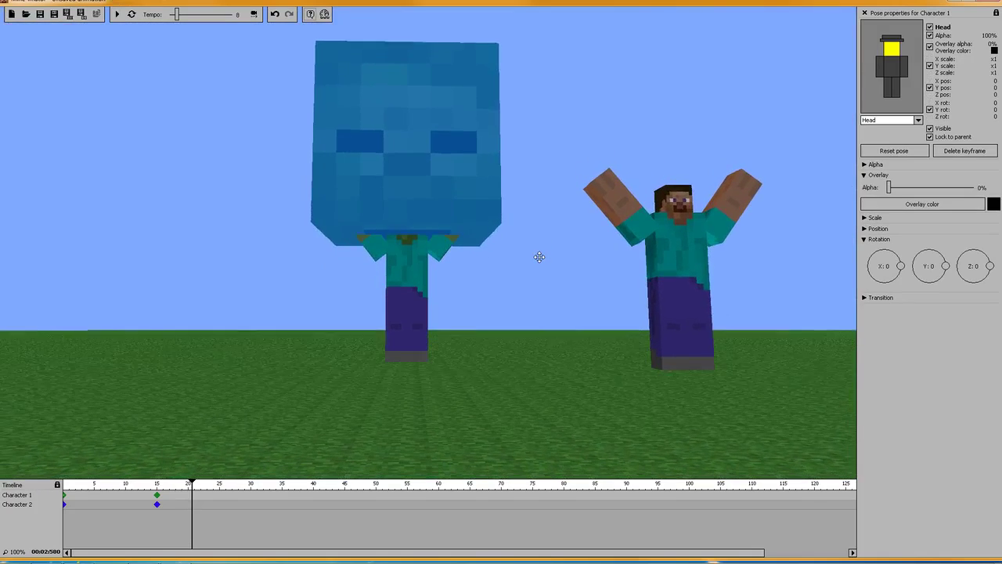
# Step: Set Steve's head alpha to 0% at the frame-15 keyframe
pyautogui.click(869, 166)
pyautogui.moveTo(978, 182)
pyautogui.mouseDown()
pyautogui.moveTo(864, 179)
pyautogui.moveTo(977, 178)
pyautogui.mouseUp()
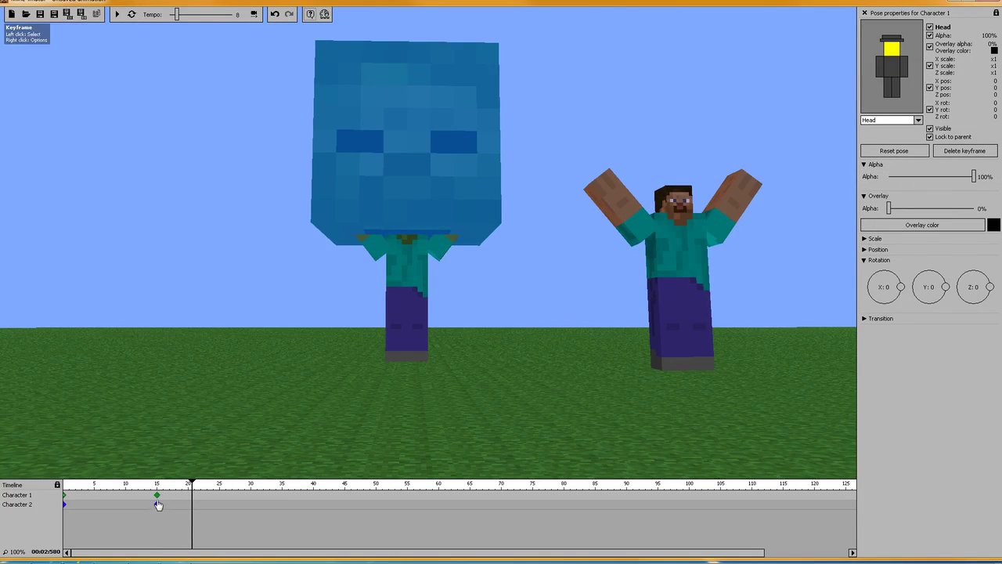
pyautogui.click(157, 497)
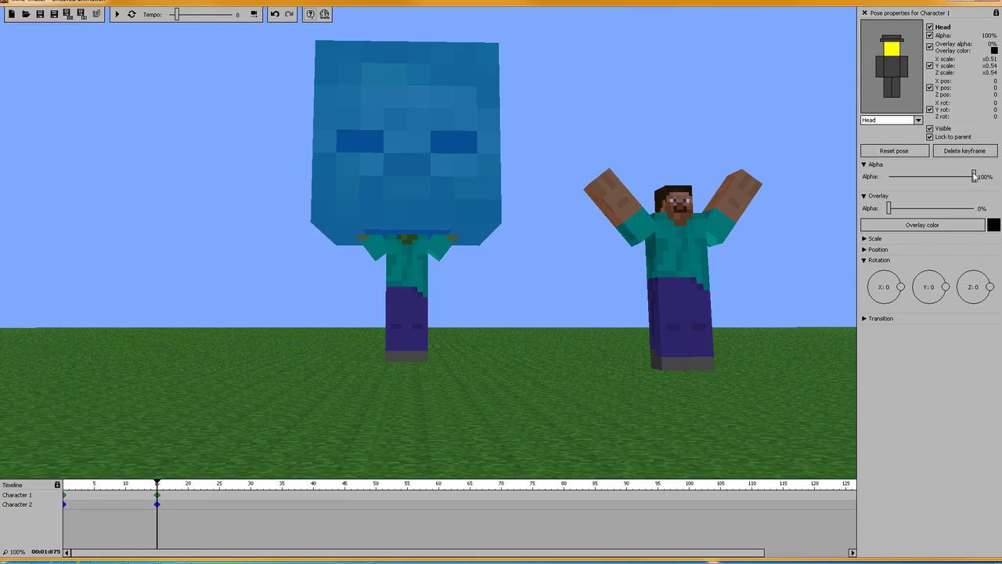
pyautogui.moveTo(976, 178); pyautogui.dragTo(766, 187)
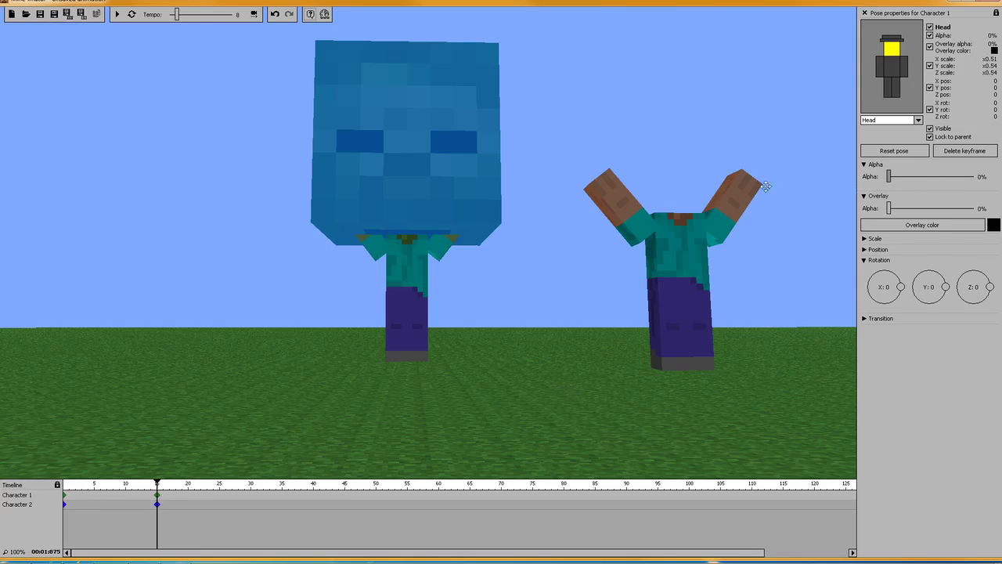
# Step: Replay the animation from frame 0 to preview the vanishing head, then pause
pyautogui.click(67, 501)
pyautogui.click(115, 15)
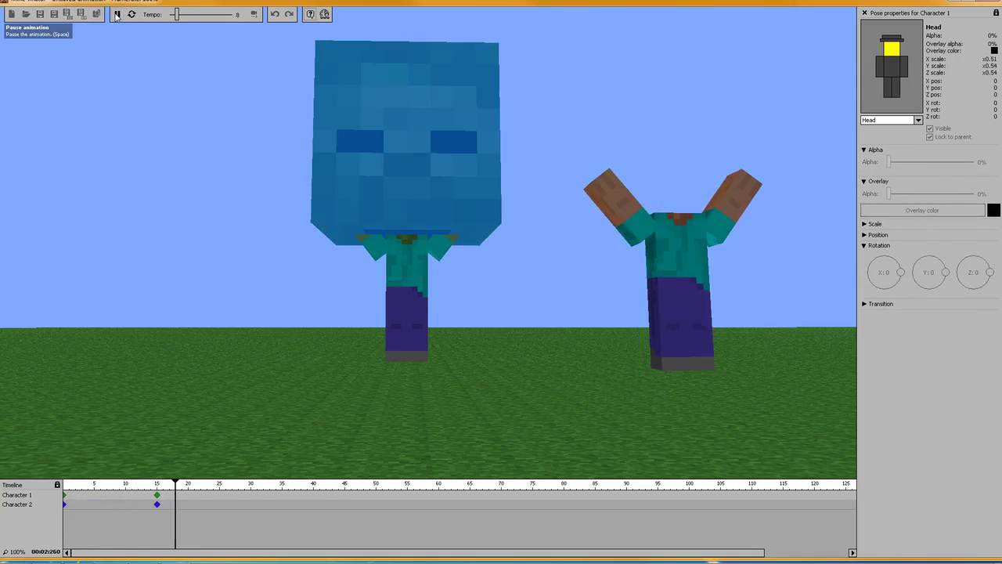
pyautogui.click(115, 15)
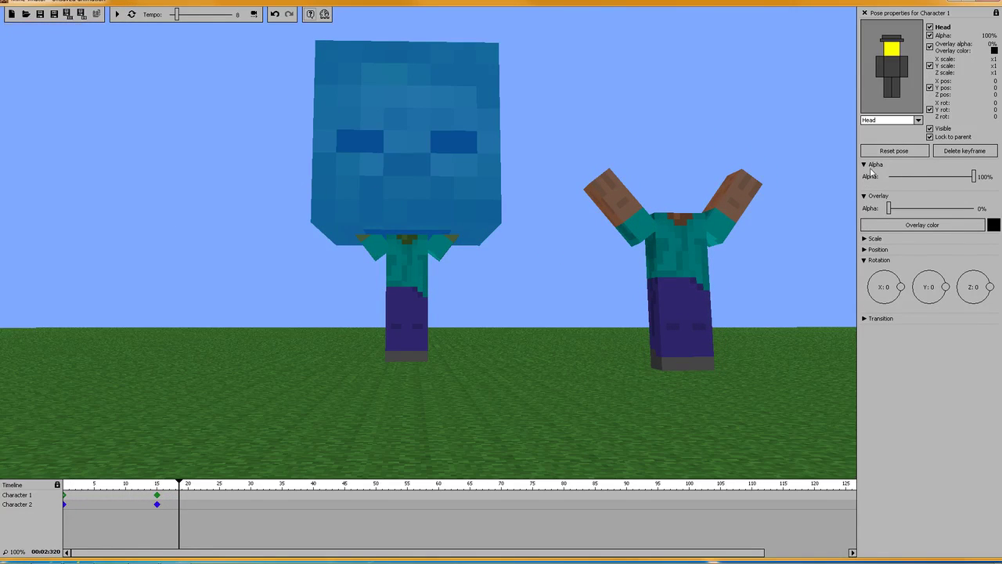
# Step: Scale Steve's right arm to X 2.4, Y 2.72, Z 2.64
pyautogui.click(869, 239)
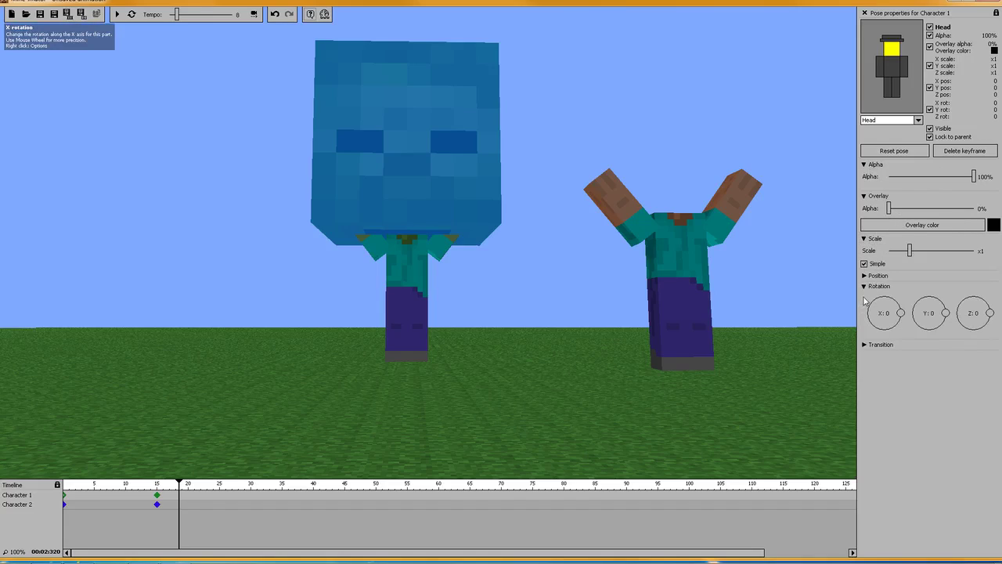
pyautogui.moveTo(911, 247); pyautogui.dragTo(914, 251)
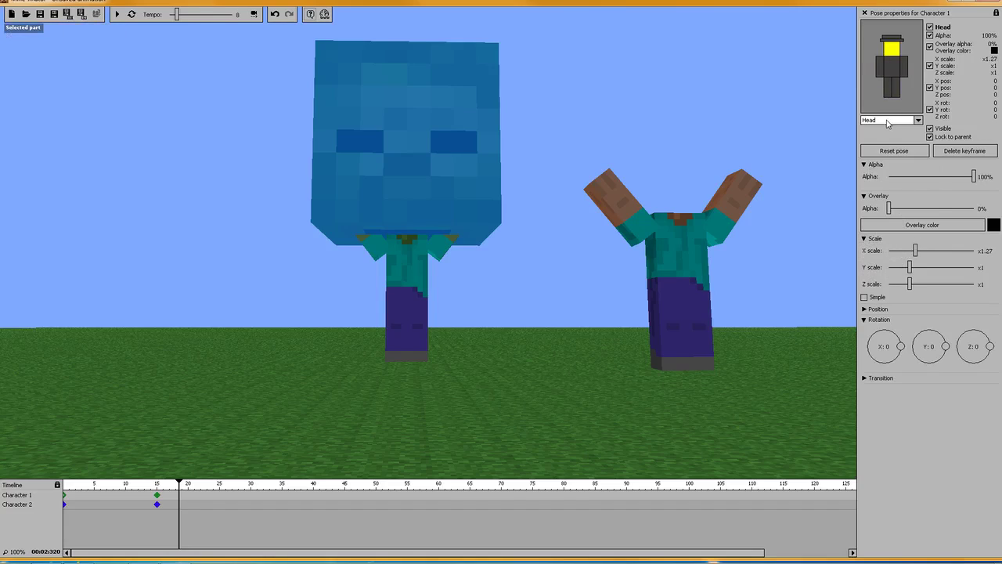
pyautogui.click(890, 120)
pyautogui.click(887, 130)
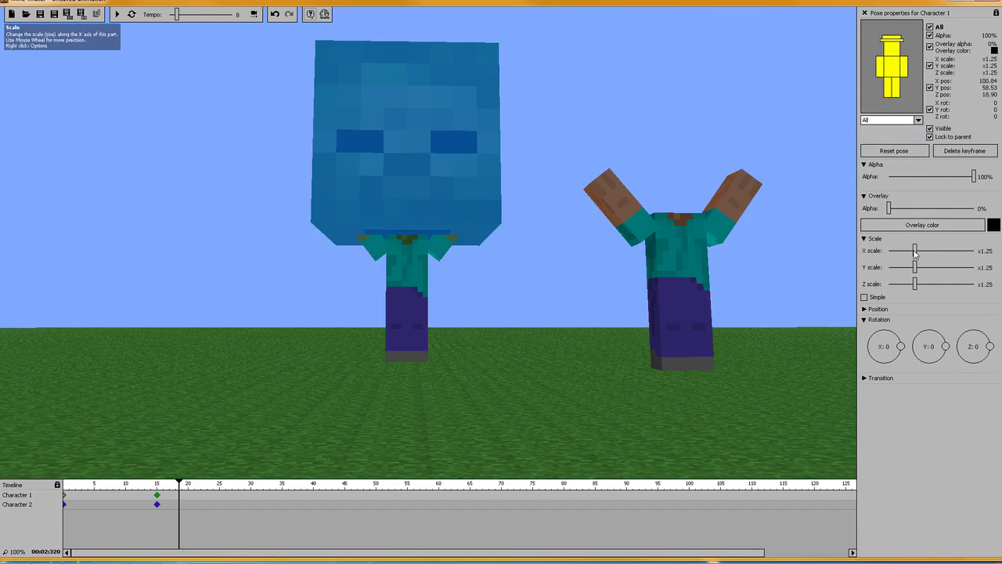
pyautogui.click(888, 122)
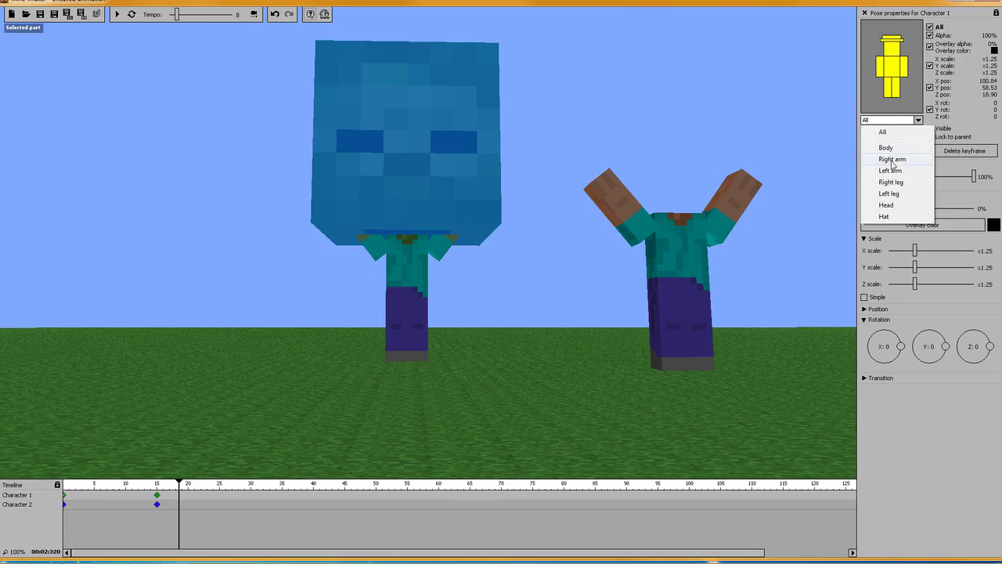
pyautogui.click(893, 160)
pyautogui.moveTo(911, 251); pyautogui.dragTo(947, 270)
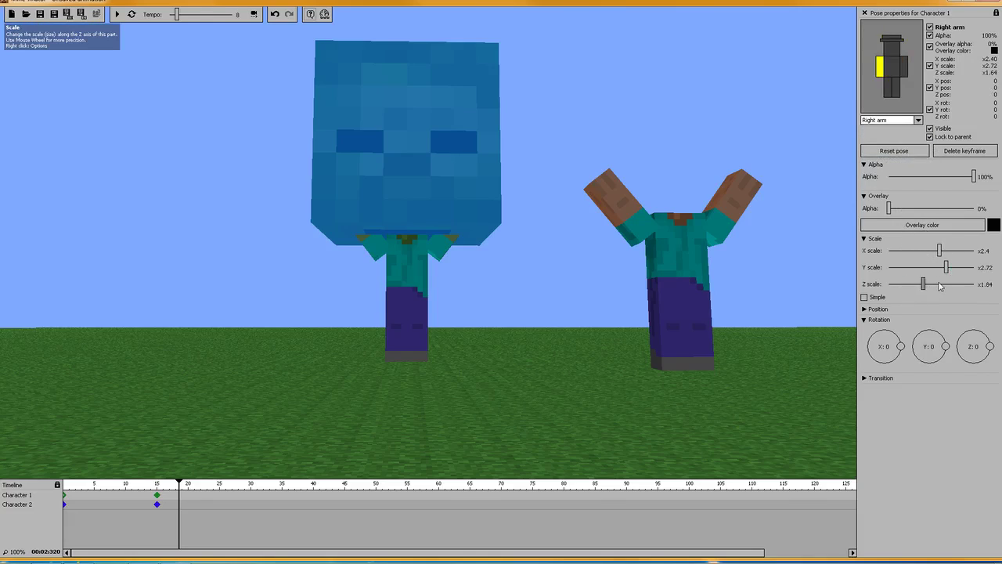
pyautogui.click(941, 287)
# Step: Copy the right arm's 2.64 Z scale onto the left arm
pyautogui.rightClick(937, 286)
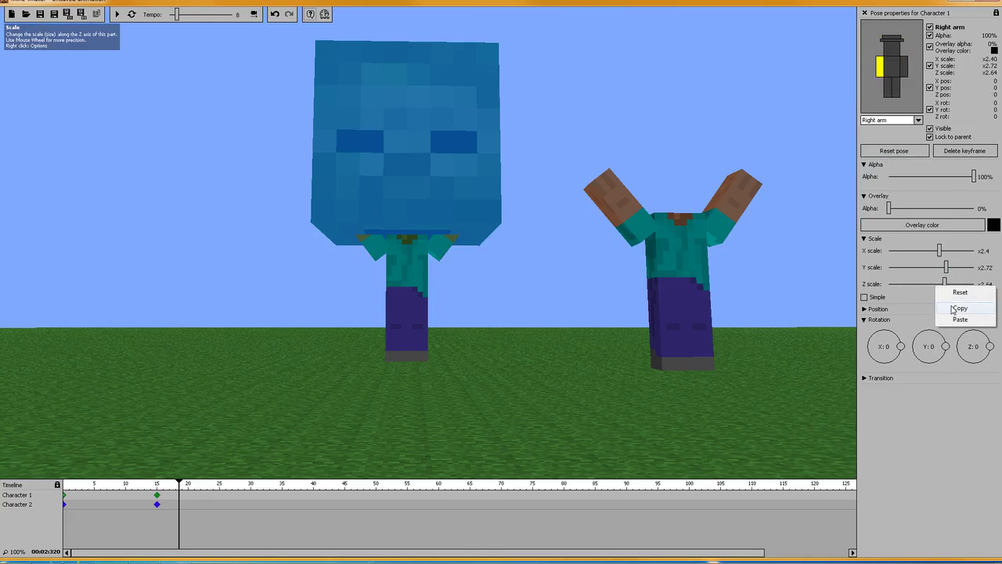
pyautogui.click(959, 308)
pyautogui.click(903, 66)
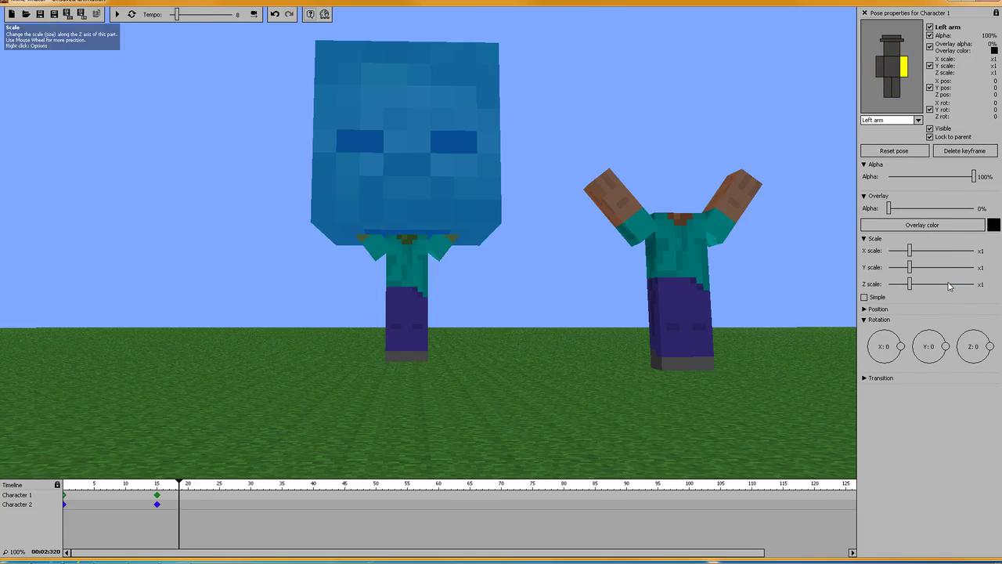
pyautogui.rightClick(949, 287)
pyautogui.click(971, 320)
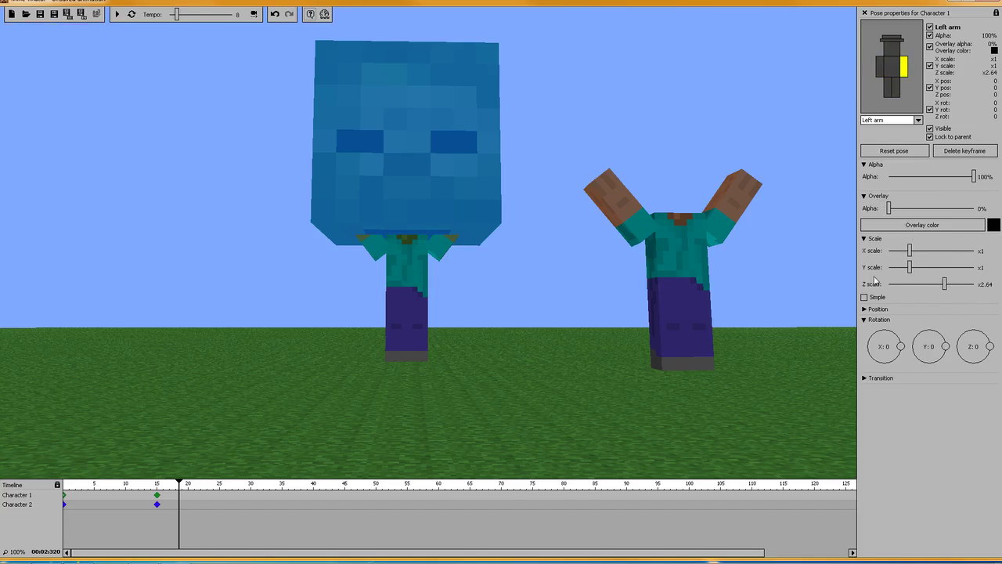
pyautogui.click(864, 310)
# Step: Move the left arm to the camera location (X 62.15, Y 47.38, Z 39.66)
pyautogui.rightClick(896, 337)
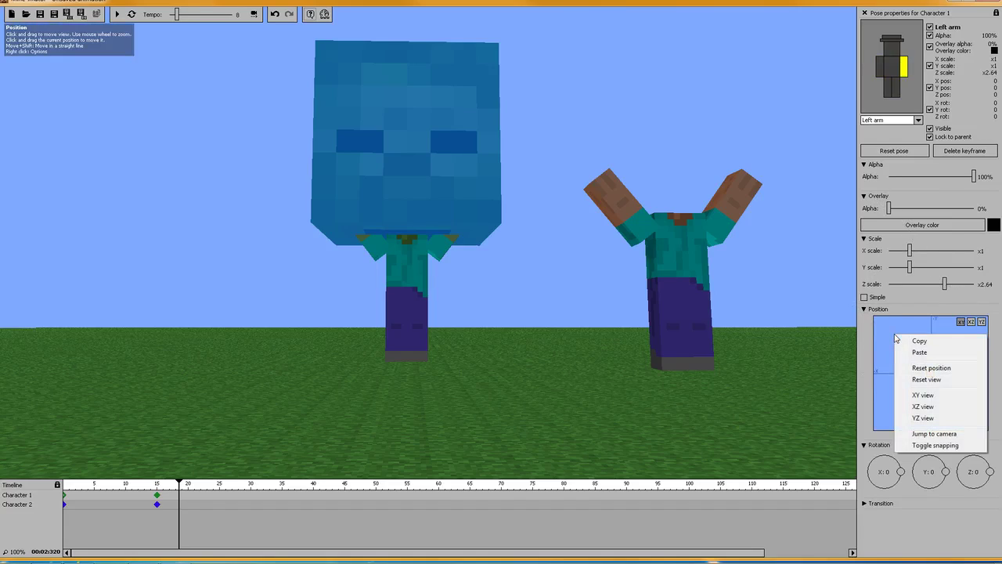
pyautogui.click(917, 436)
pyautogui.rightClick(902, 389)
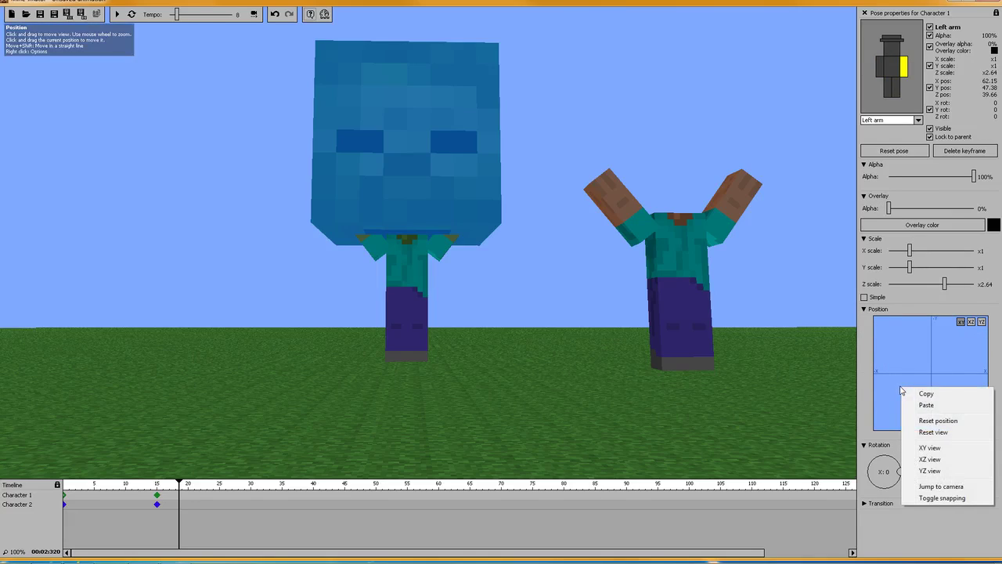
pyautogui.click(925, 357)
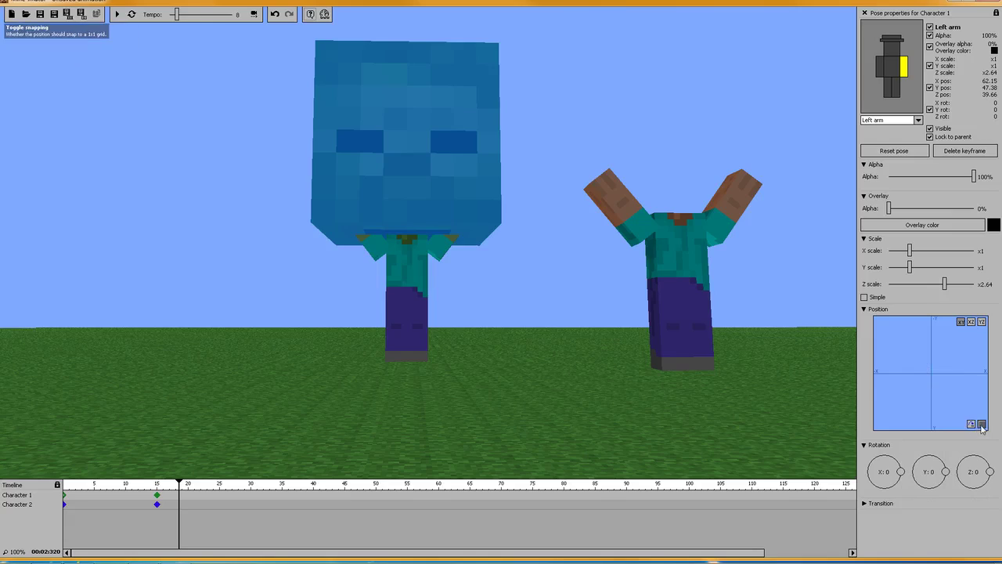
pyautogui.rightClick(887, 359)
pyautogui.click(885, 474)
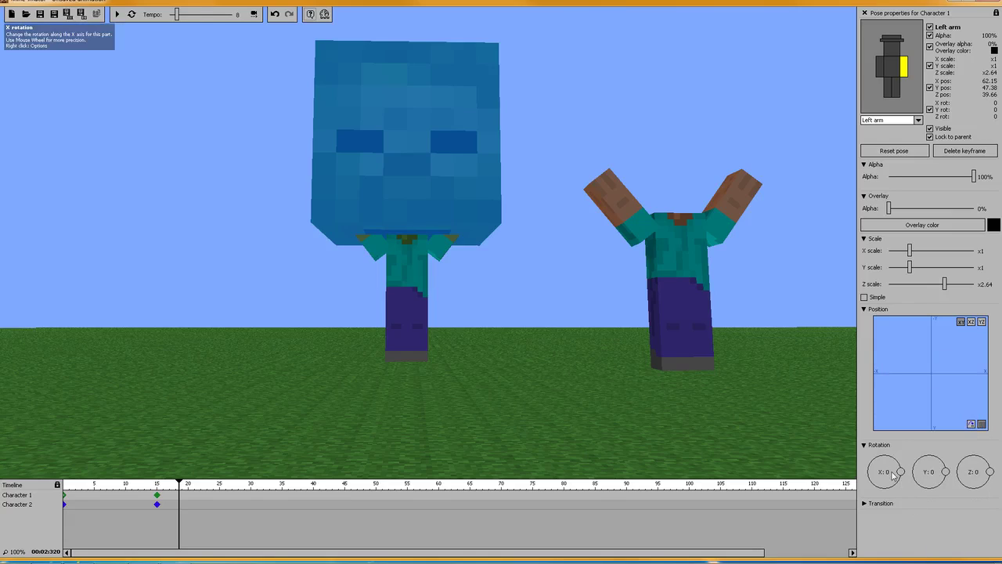
# Step: Look through the left arm's X and Y rotation options without changing them
pyautogui.rightClick(886, 474)
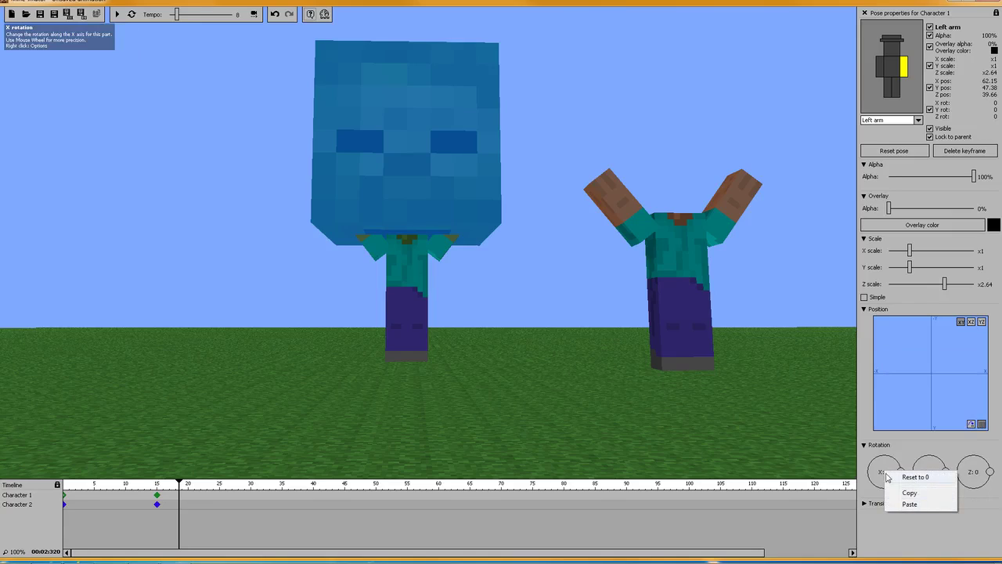
pyautogui.click(876, 470)
pyautogui.rightClick(884, 472)
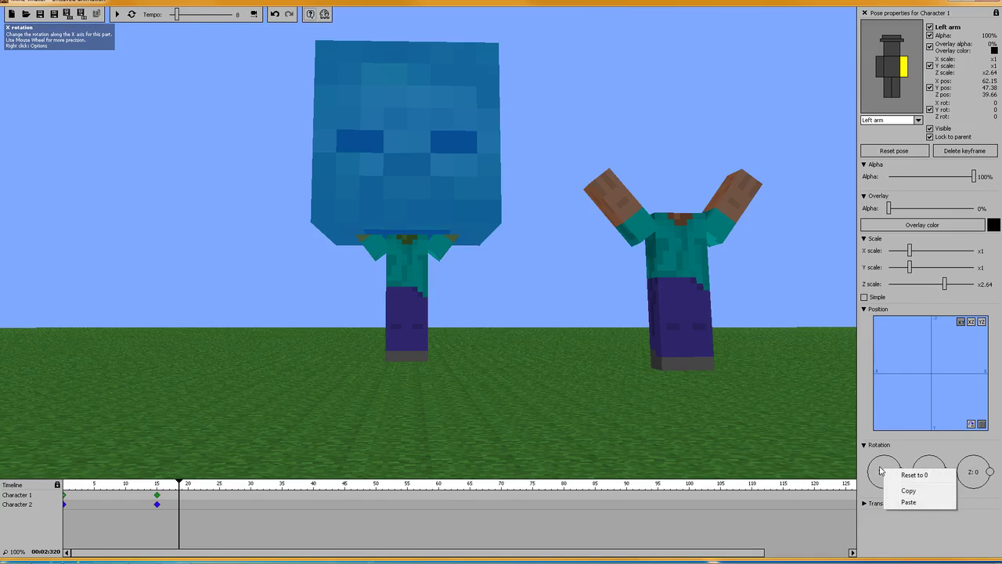
pyautogui.click(932, 467)
pyautogui.rightClick(933, 473)
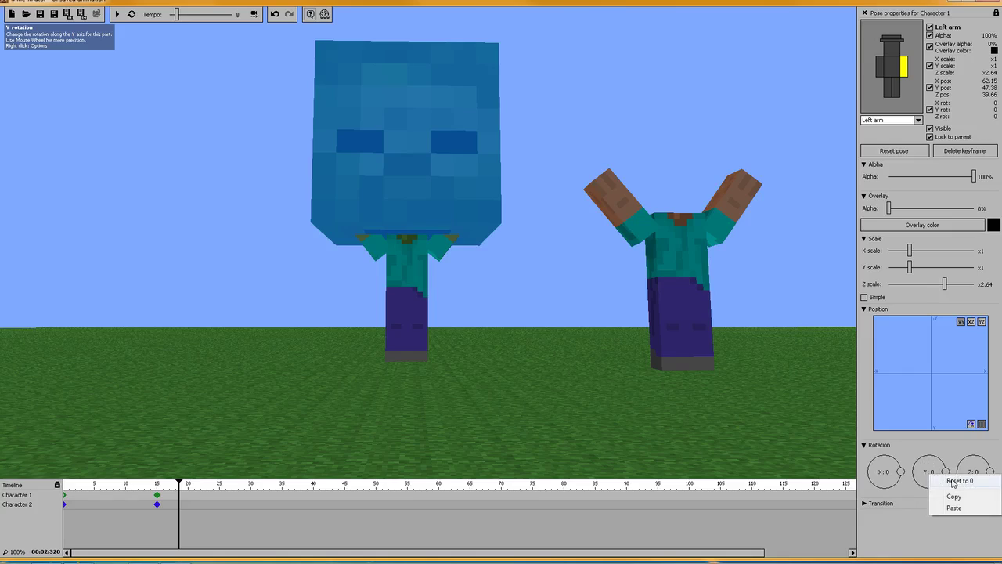
pyautogui.click(866, 505)
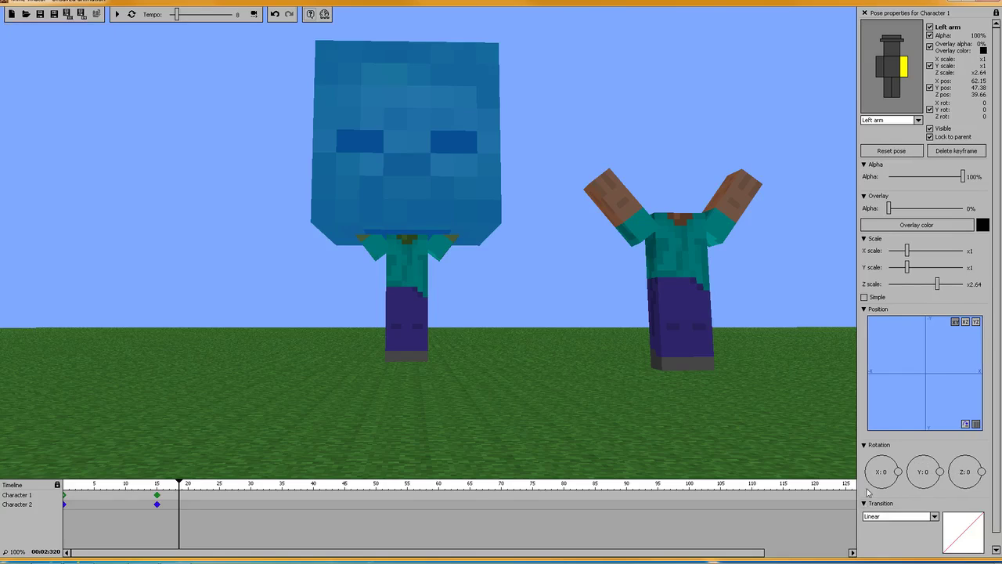
# Step: Collapse the Alpha, Overlay, Scale and Position sections
pyautogui.click(865, 165)
pyautogui.click(865, 175)
pyautogui.click(865, 185)
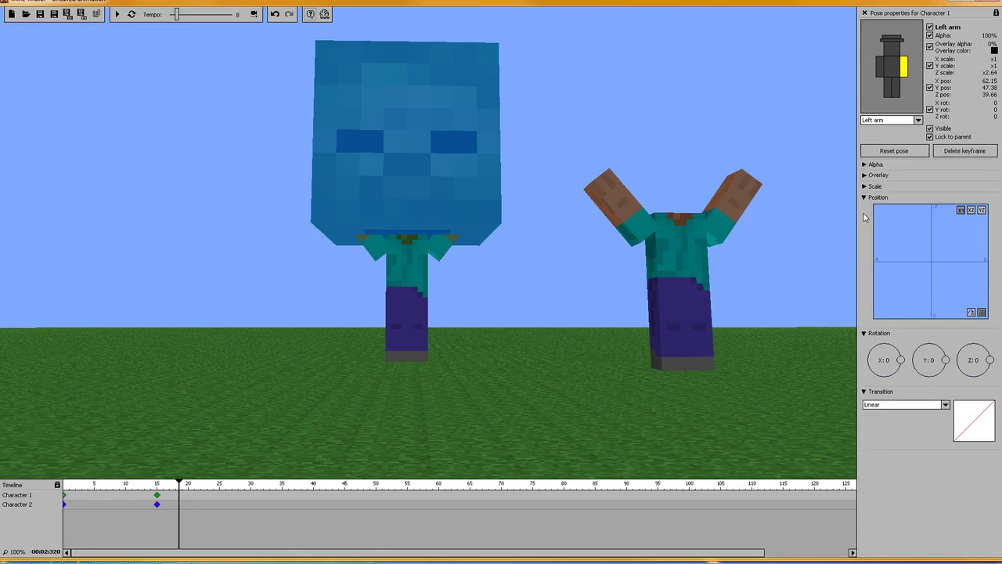
pyautogui.click(865, 197)
# Step: Try Ease in and out for the left arm's transition, then keep it Linear
pyautogui.click(906, 282)
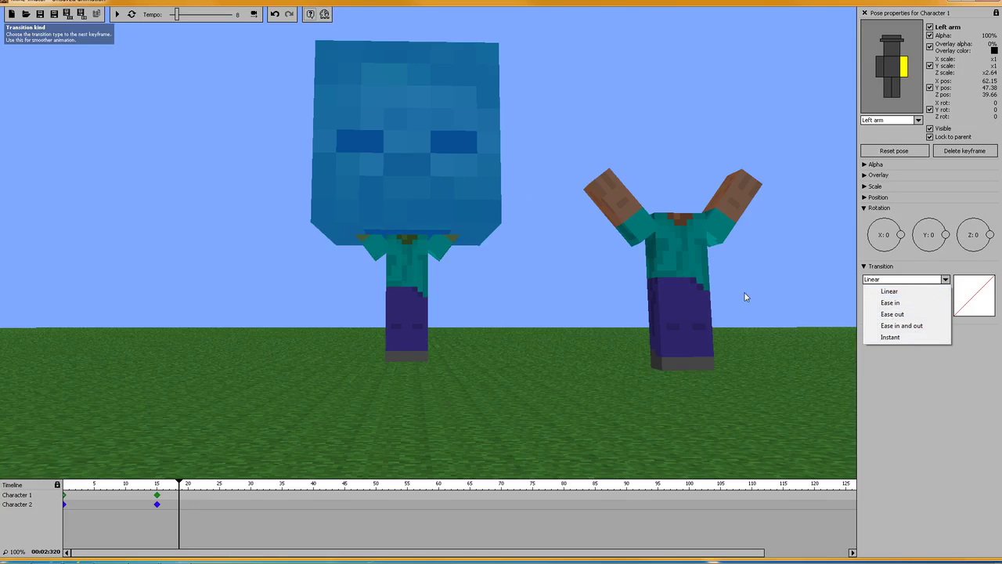
pyautogui.click(888, 326)
pyautogui.click(890, 281)
pyautogui.click(891, 292)
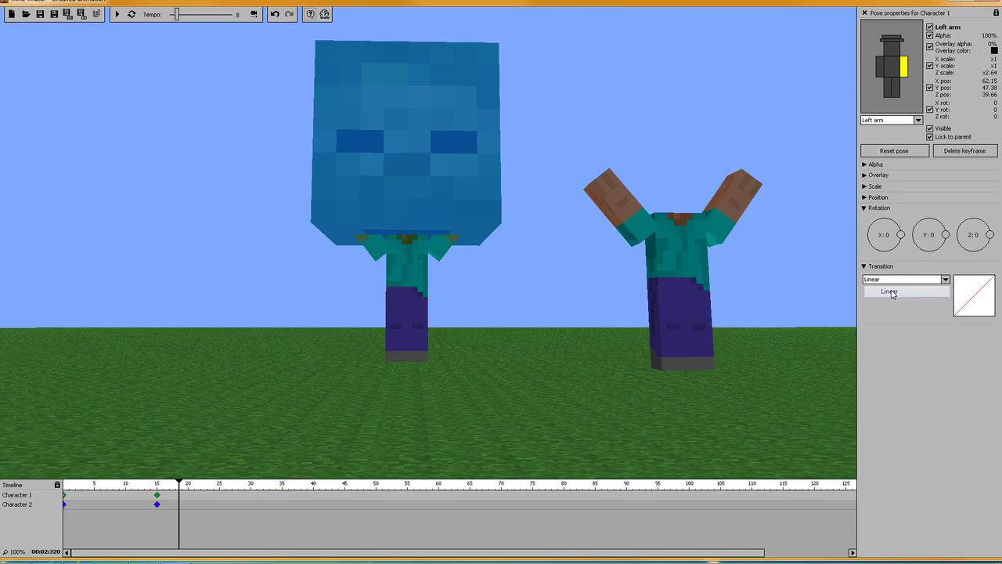